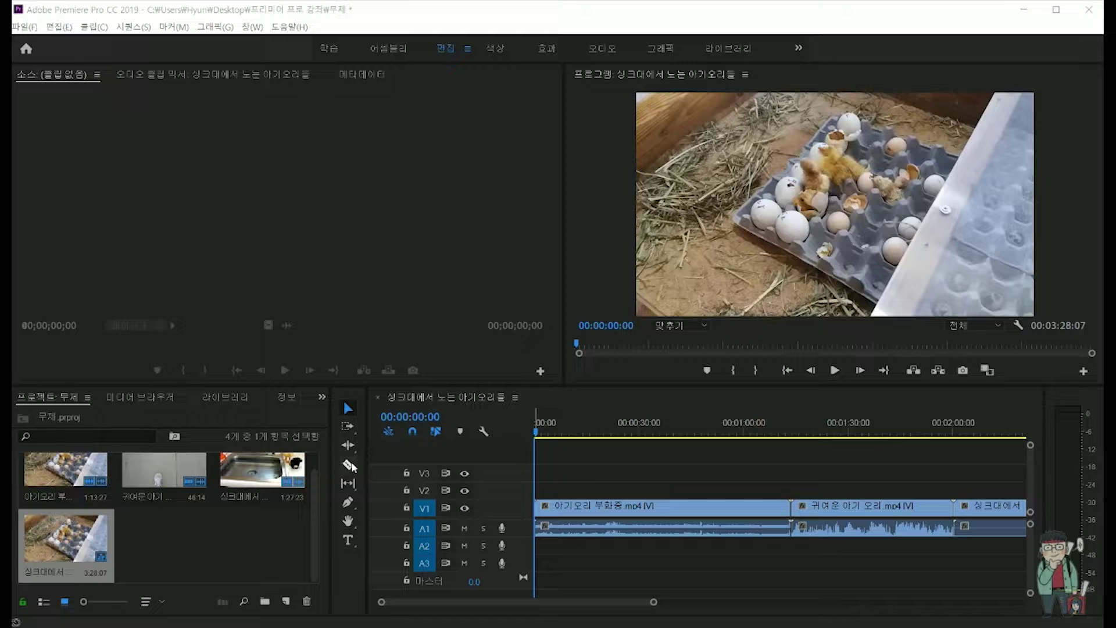
Split the first 아기오리 부화중.mp4 clip on V1 at about 00:00:36:12 with the Razor tool, and undo an extra trial cut after it.
click(350, 465)
click(662, 516)
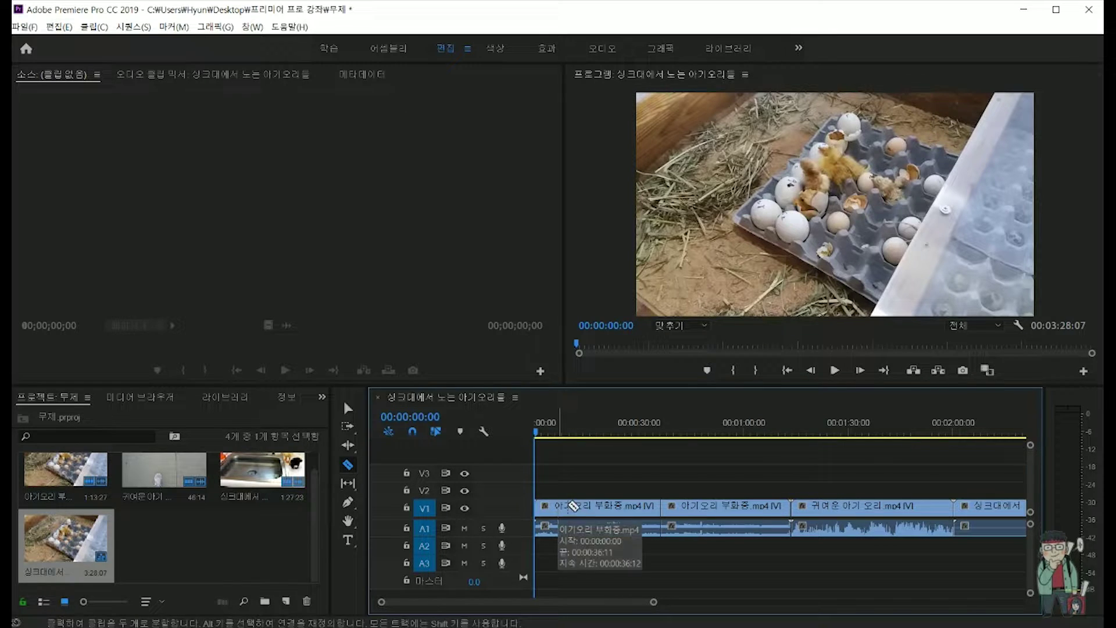
click(696, 506)
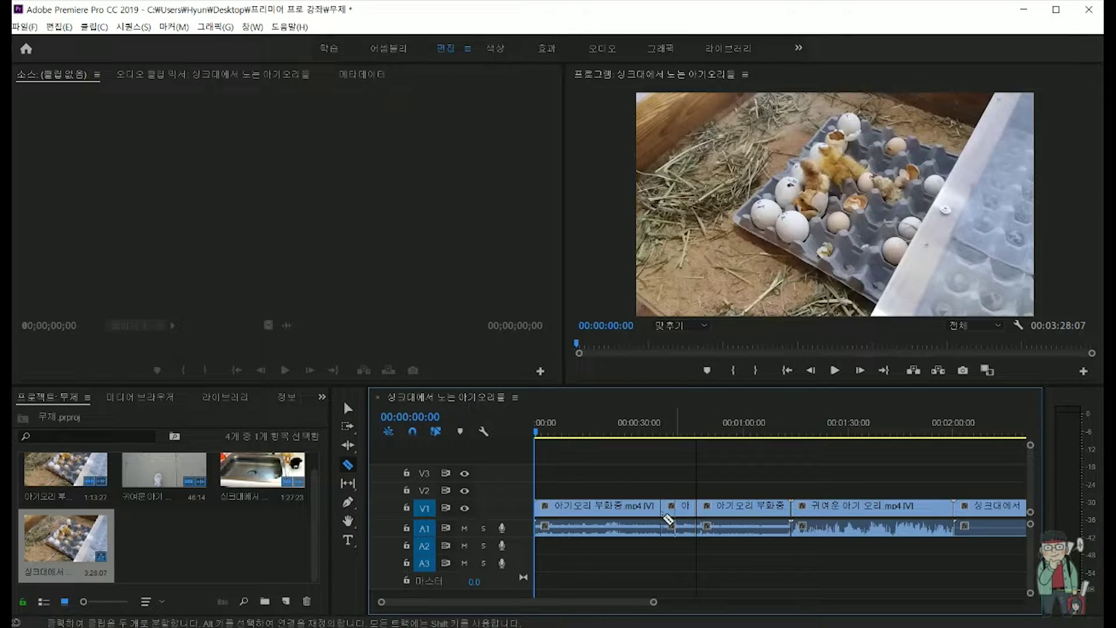
key(ctrl+z)
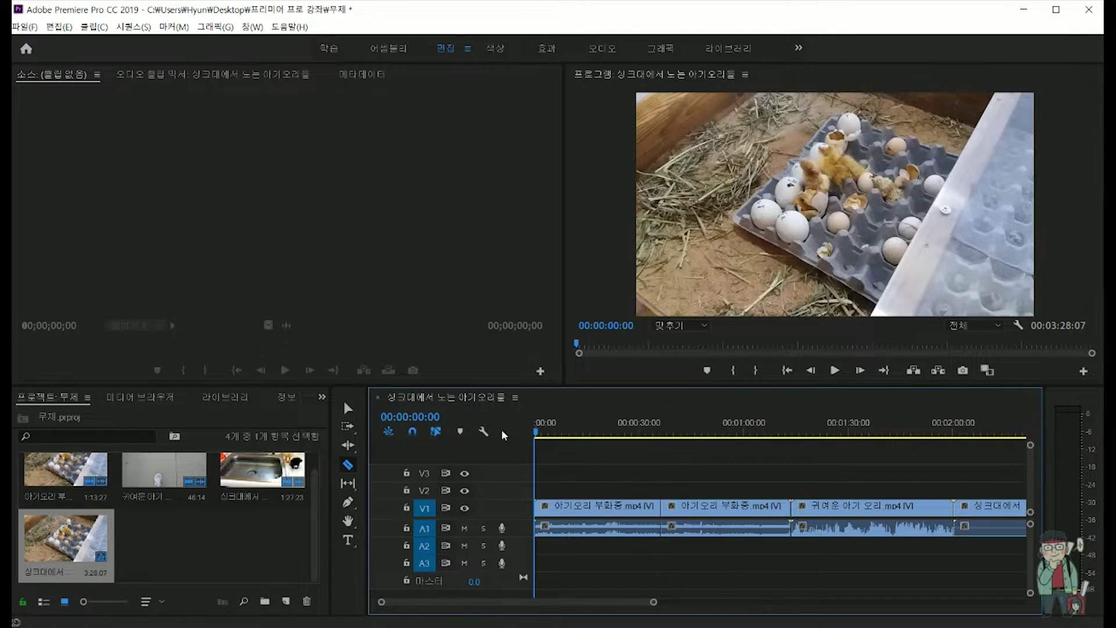
Add an edit to the 아기오리 부화중.mp4 clip on V1 at 00:00:50:12, using the playhead position.
key(space)
key(space)
key(v)
drag(537, 439, 709, 430)
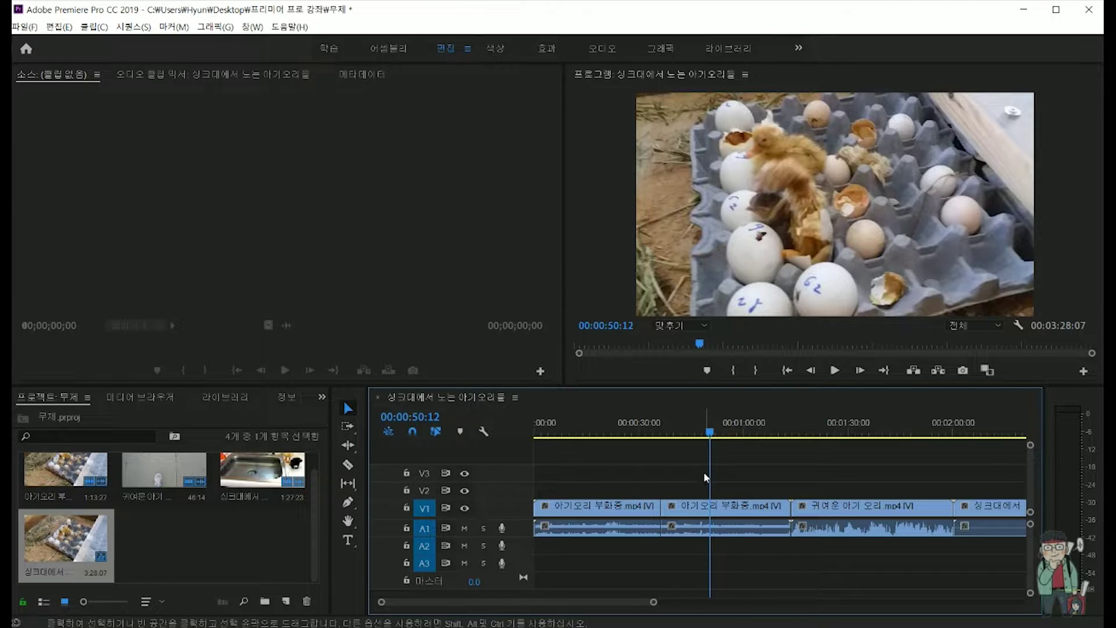
click(133, 27)
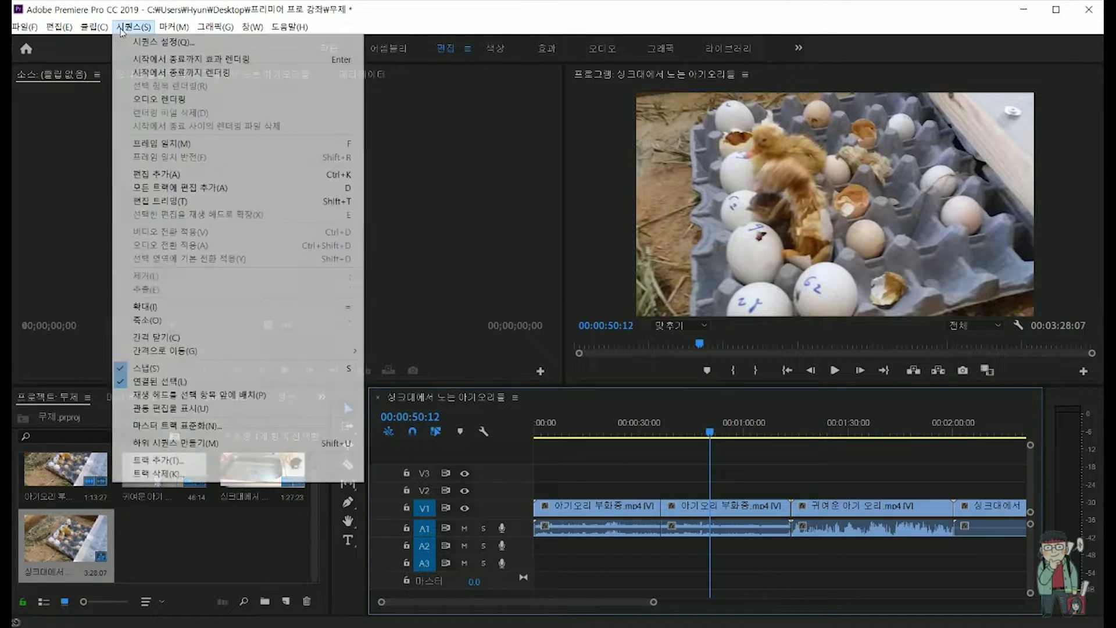
click(189, 173)
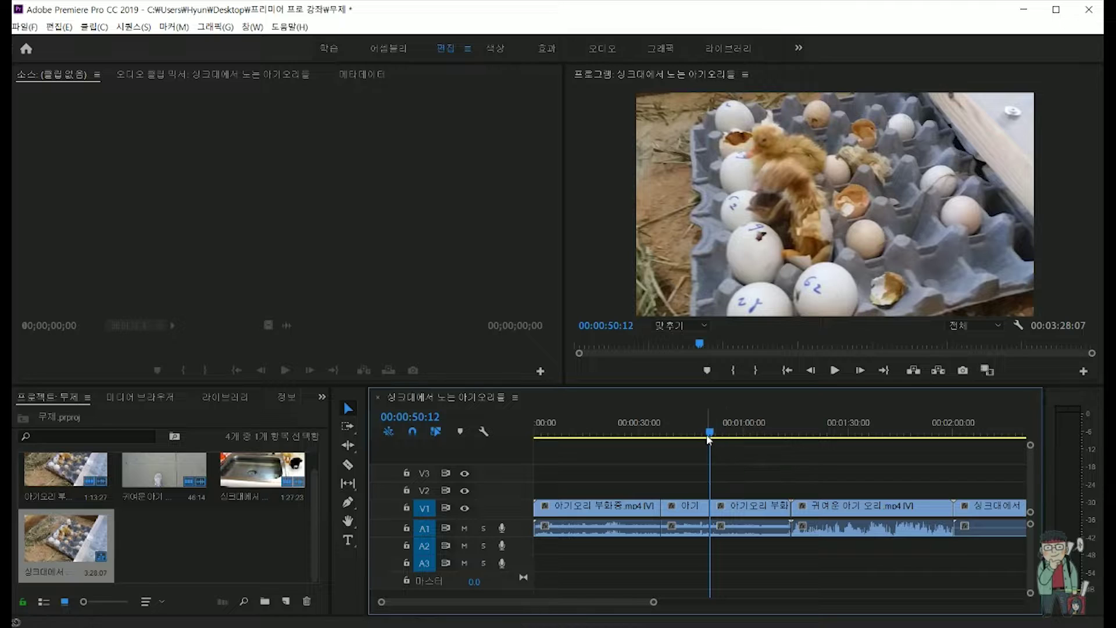
Import the 싱크대에서 노는 아기오리들.mp4 clip into the project and place it on track V2 at the start of the sequence.
drag(710, 433, 698, 435)
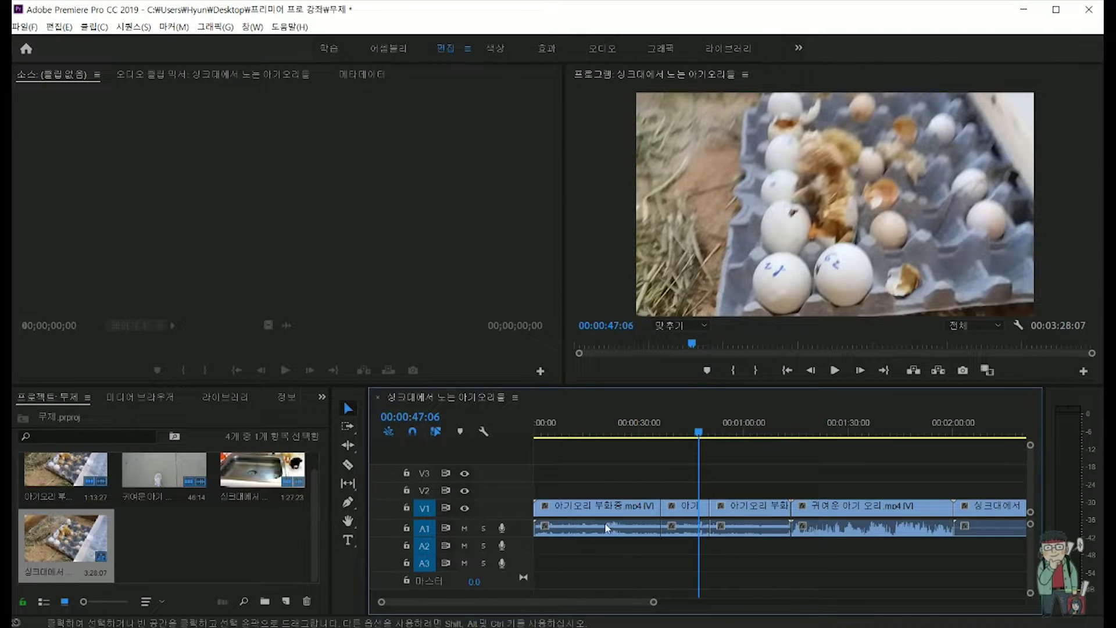
click(194, 542)
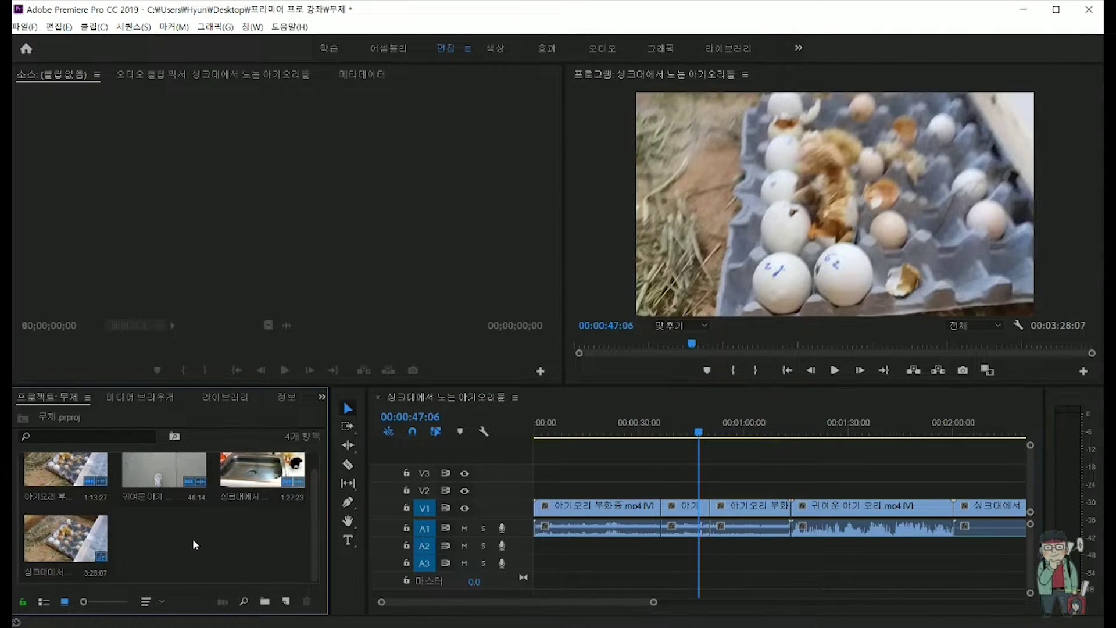
double_click(243, 541)
double_click(247, 137)
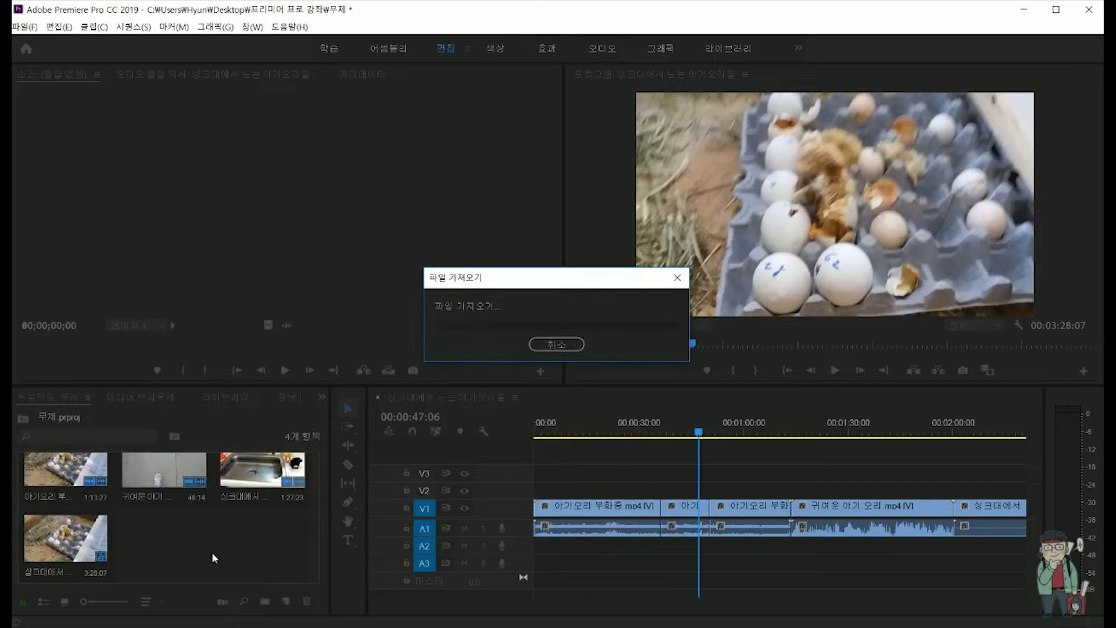
drag(197, 543, 523, 489)
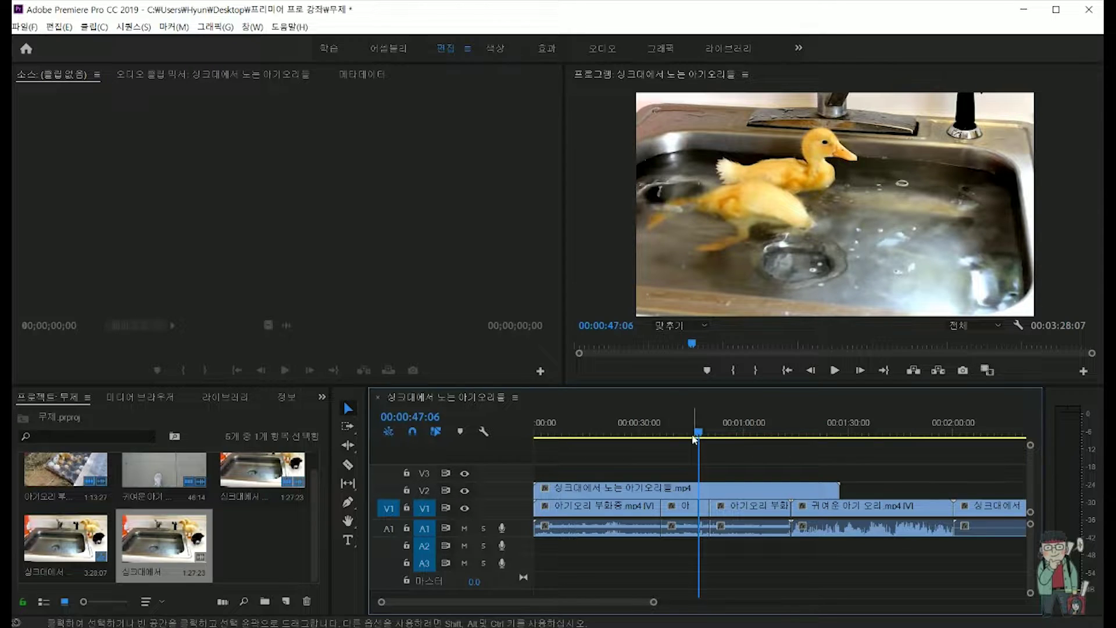
Add an edit to all tracks at 00:00:43:00 and move the playhead back to 00:00:40:00.
key(Up)
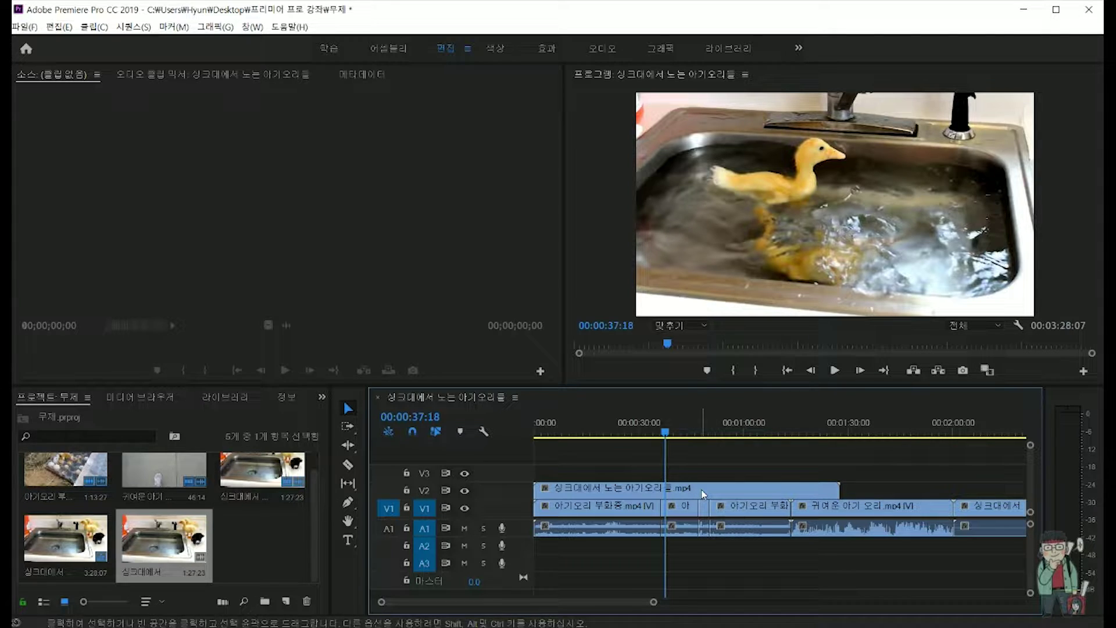
mouse_move(666, 439)
mouse_down()
mouse_move(695, 439)
mouse_move(683, 439)
mouse_up()
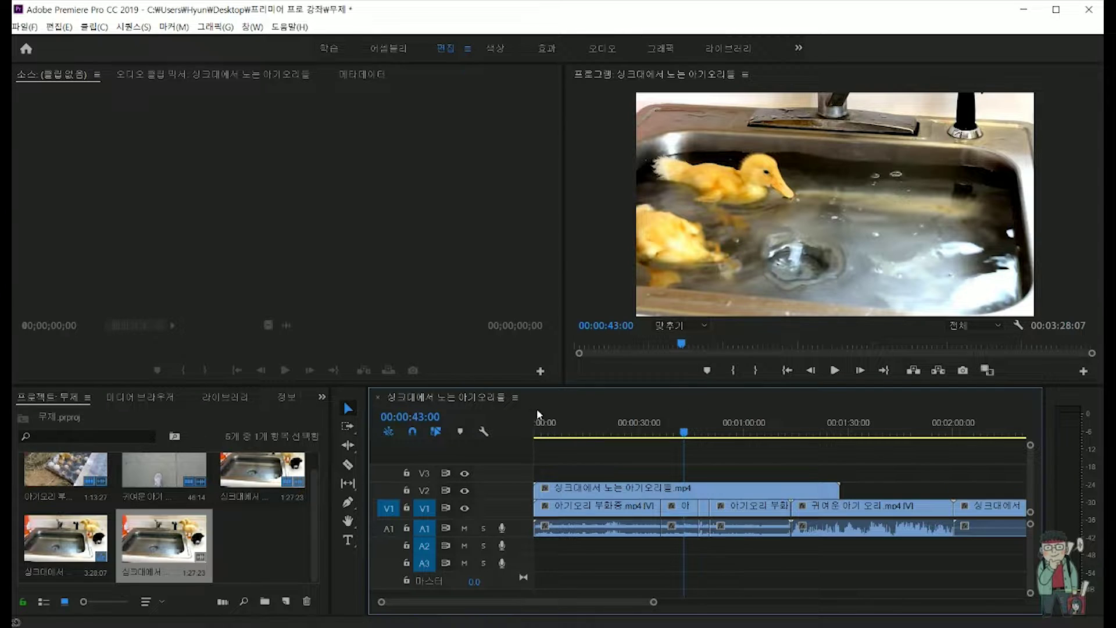
click(118, 32)
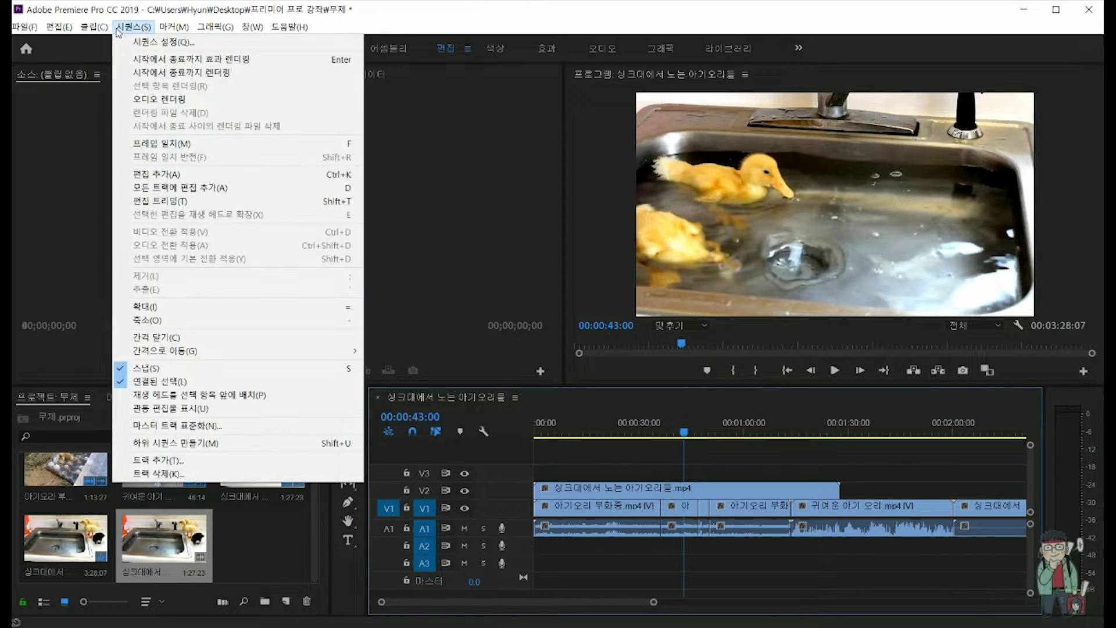
click(204, 187)
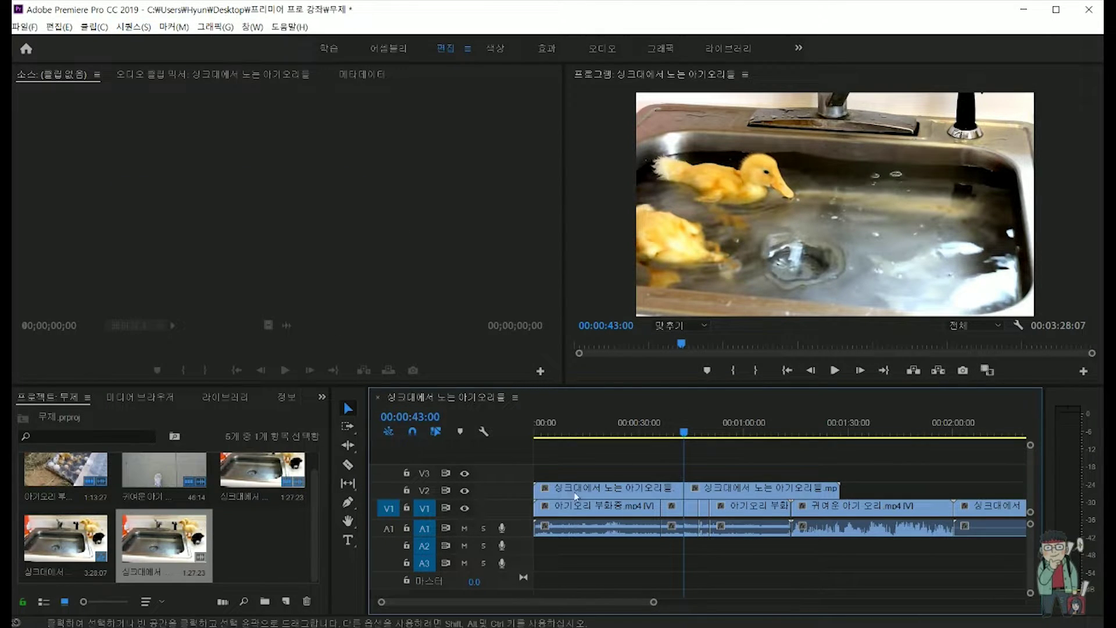
click(684, 435)
drag(684, 436, 673, 436)
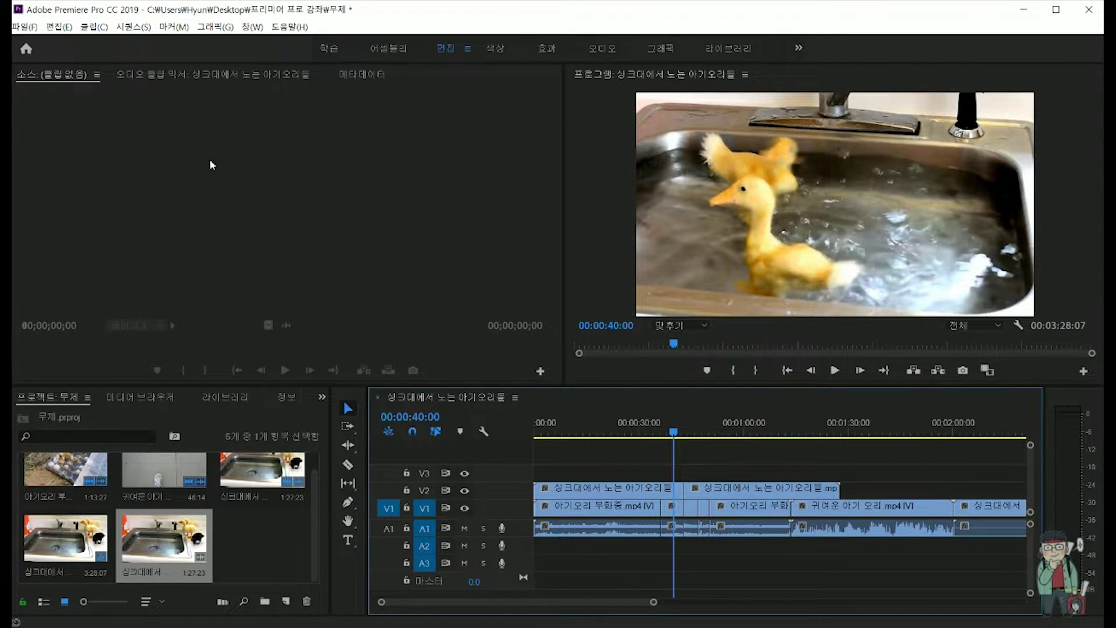
Open the keyboard shortcut settings and search the commands for 추가.
click(59, 27)
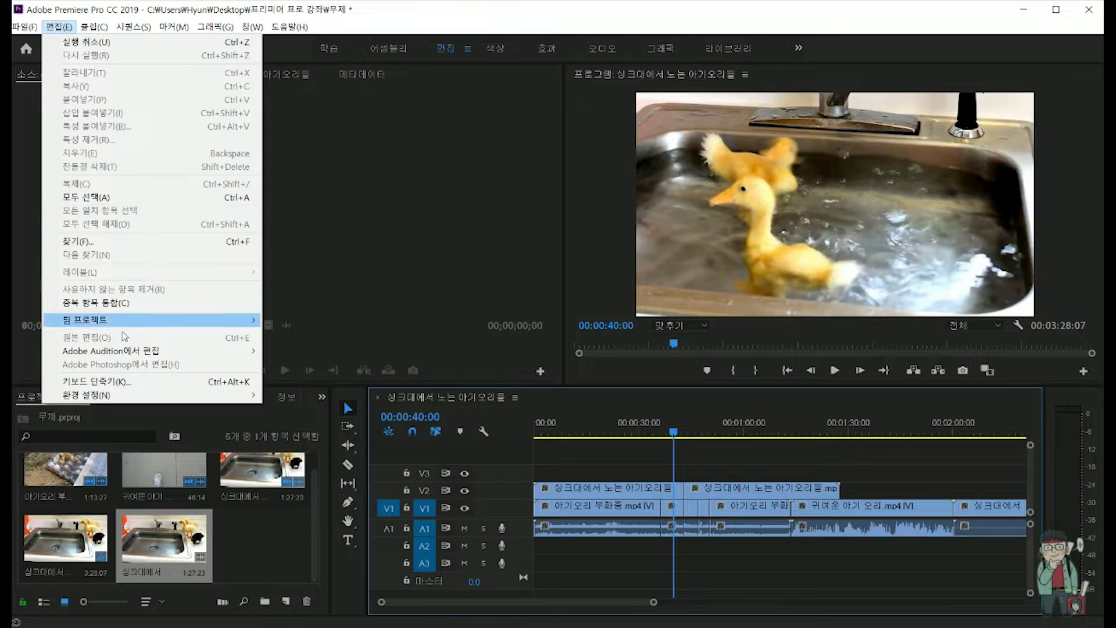
click(119, 383)
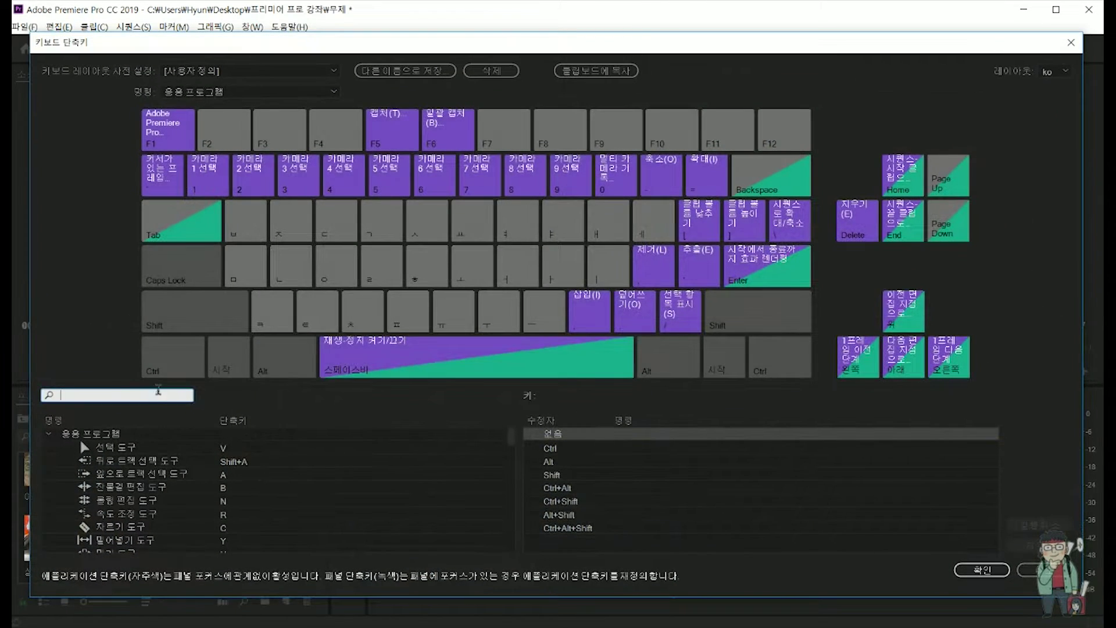
text(vu)
key(BackSpace)
key(BackSpace)
text(편집)
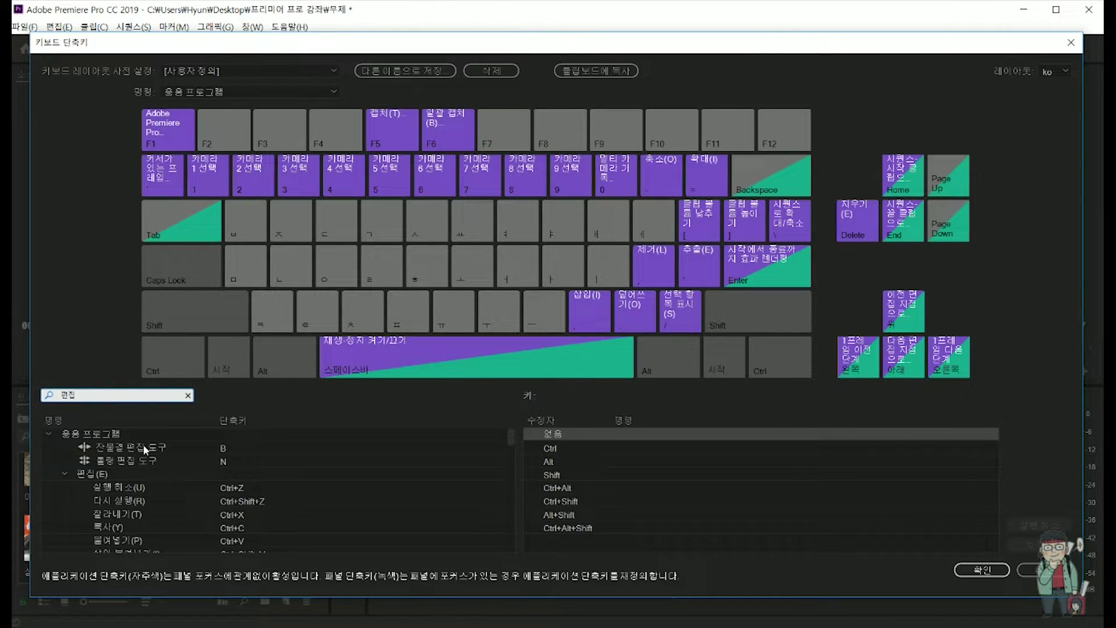
key(BackSpace)
key(BackSpace)
text(추가)
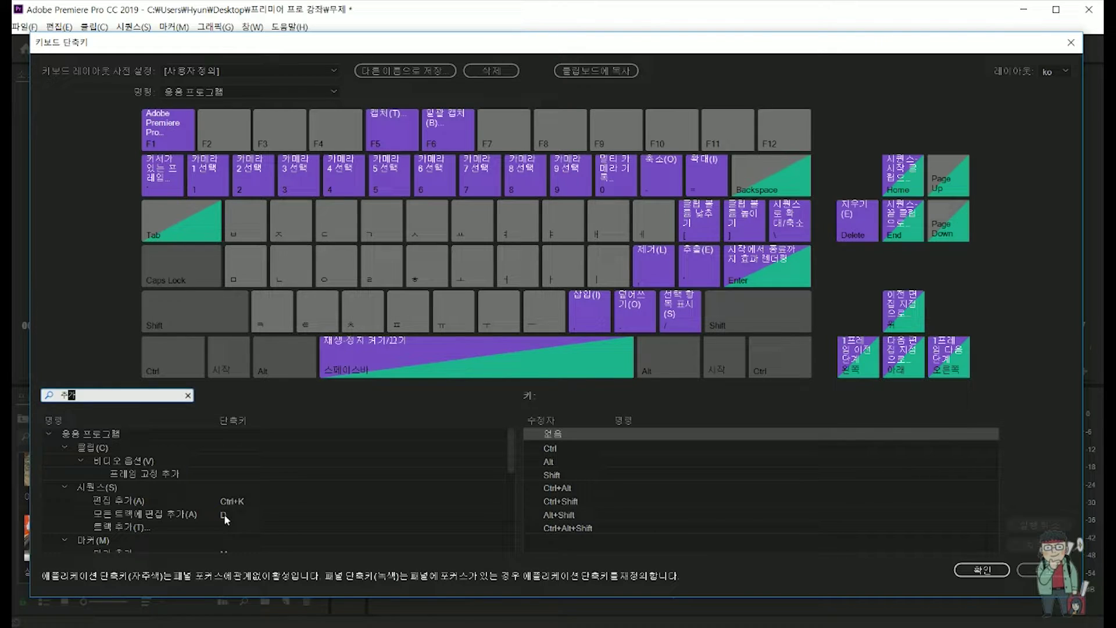
Clear the shortcut of the 모든 트랙에 편집 추가 command, assign D to it, and save the shortcut settings.
click(224, 514)
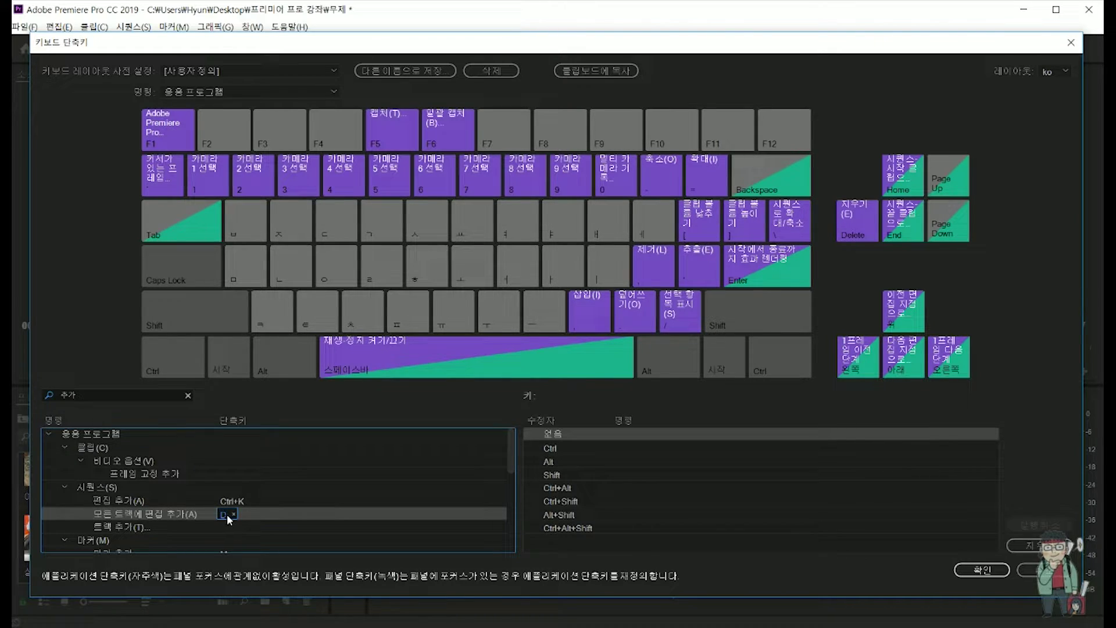
click(235, 515)
click(227, 515)
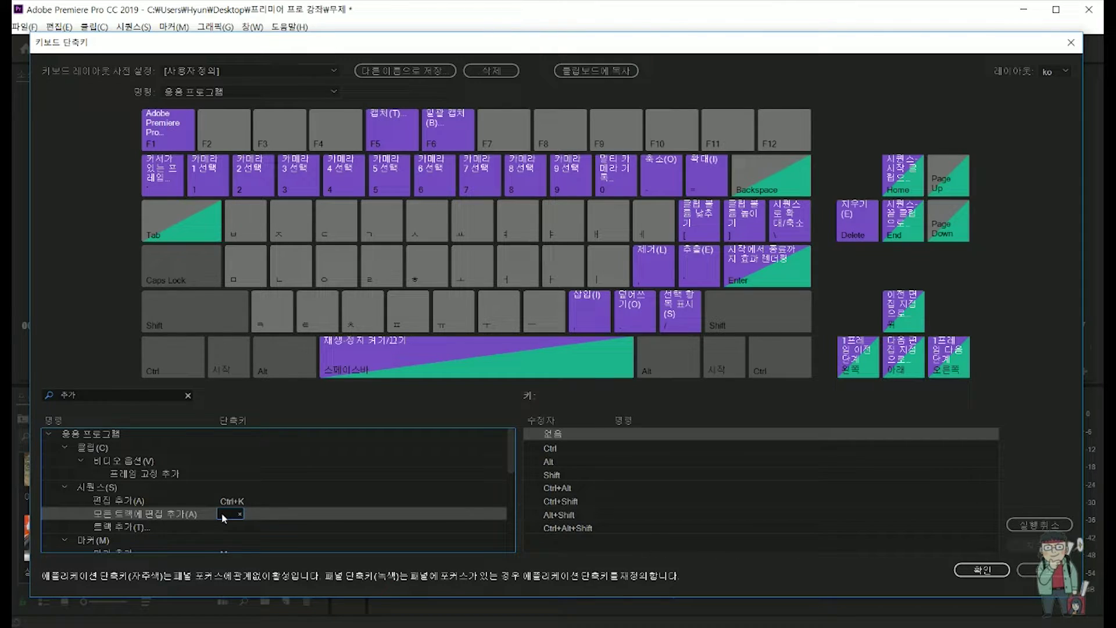
key(Escape)
click(224, 515)
key(d)
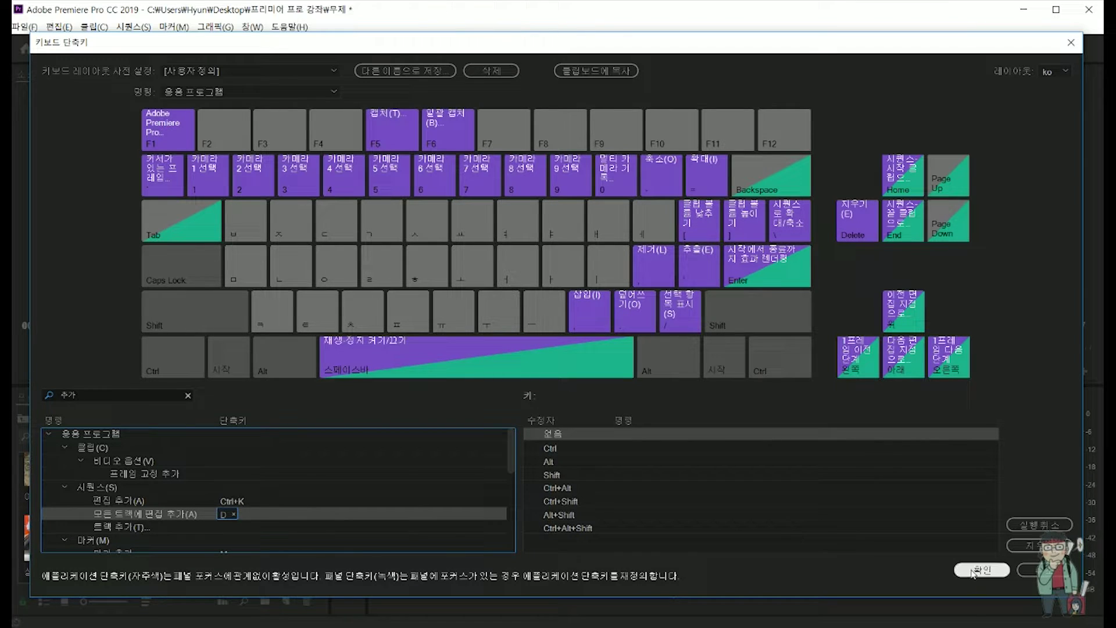
click(982, 570)
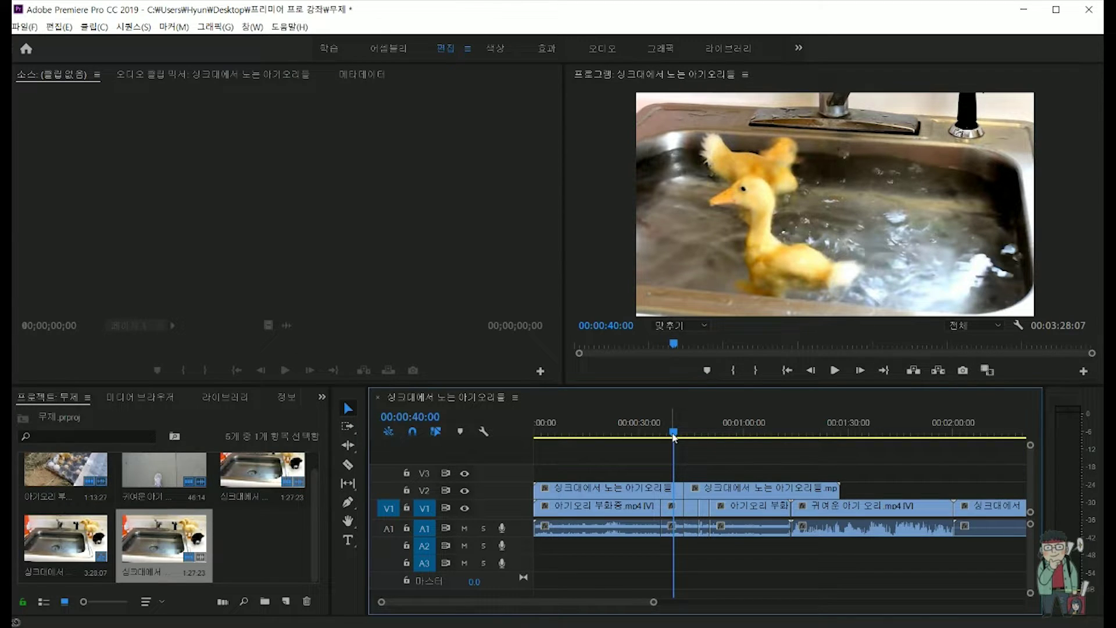
Add an edit through the V1 and V2 clips at 00:00:55:06 and move the playhead to 00:00:53:00.
drag(673, 438, 727, 440)
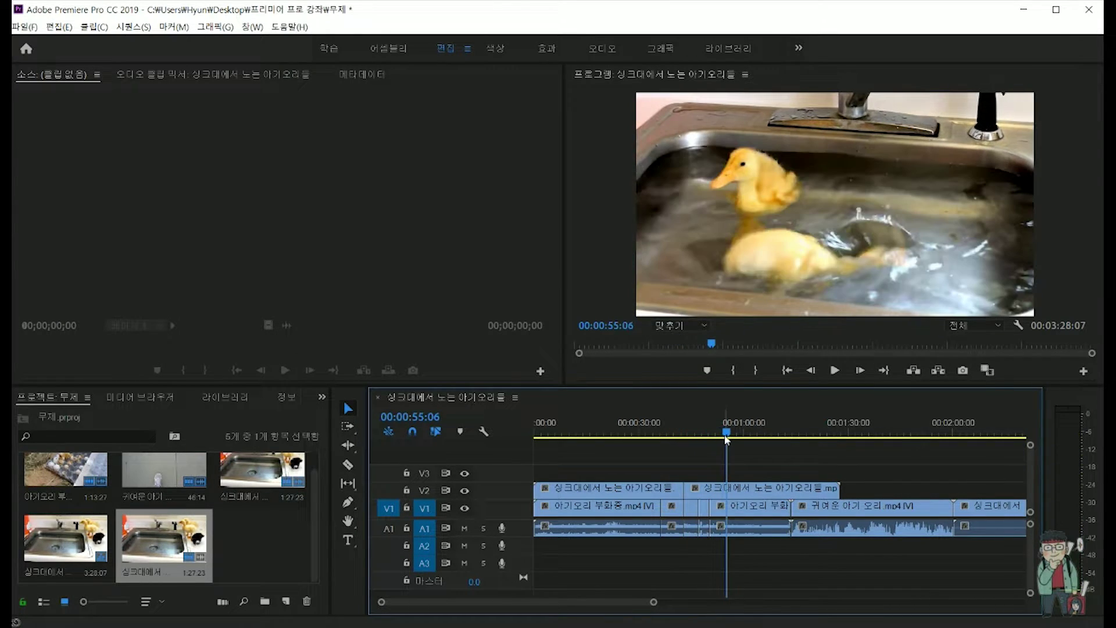
key(ctrl+k)
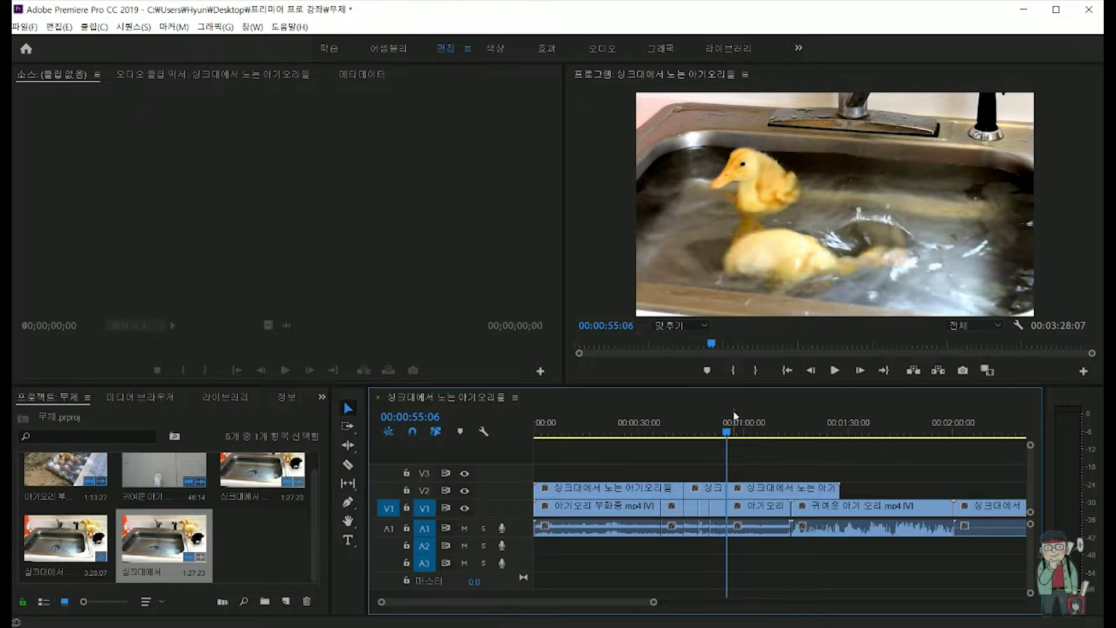
drag(727, 434, 719, 435)
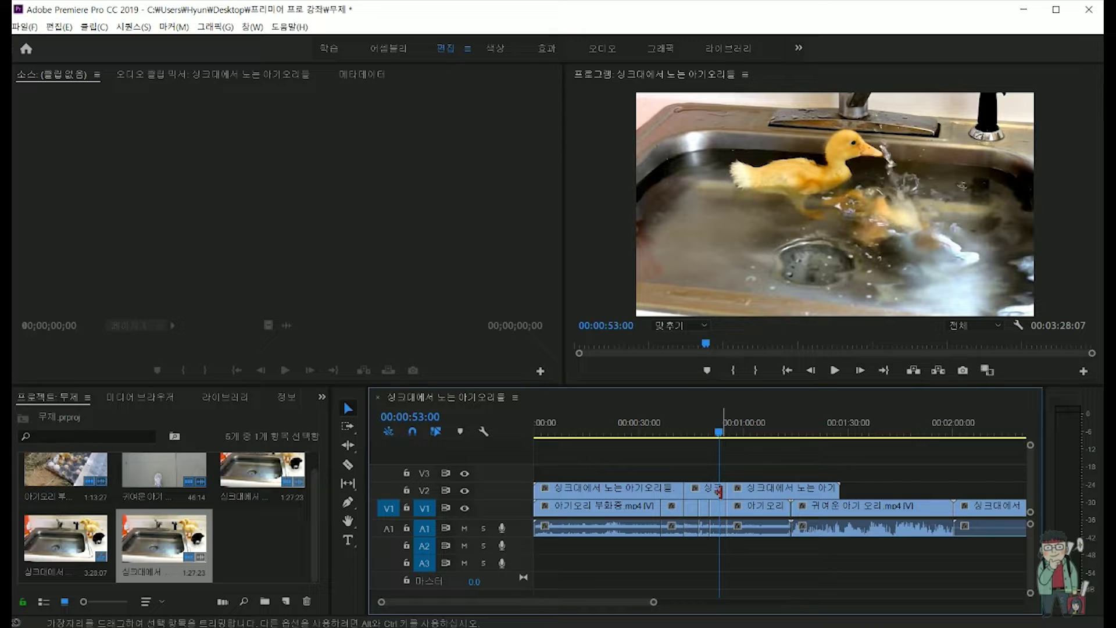
Delete the last 아기오리 부화중.mp4 segment on V1 with its audio, and close the remaining gap with a ripple delete.
click(758, 511)
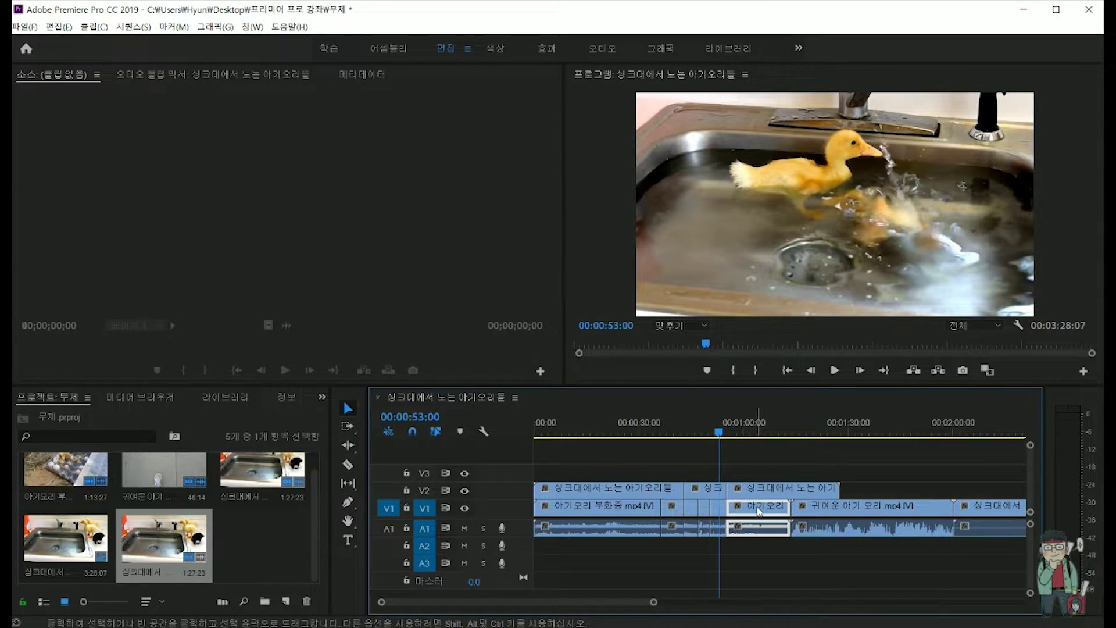
right_click(759, 511)
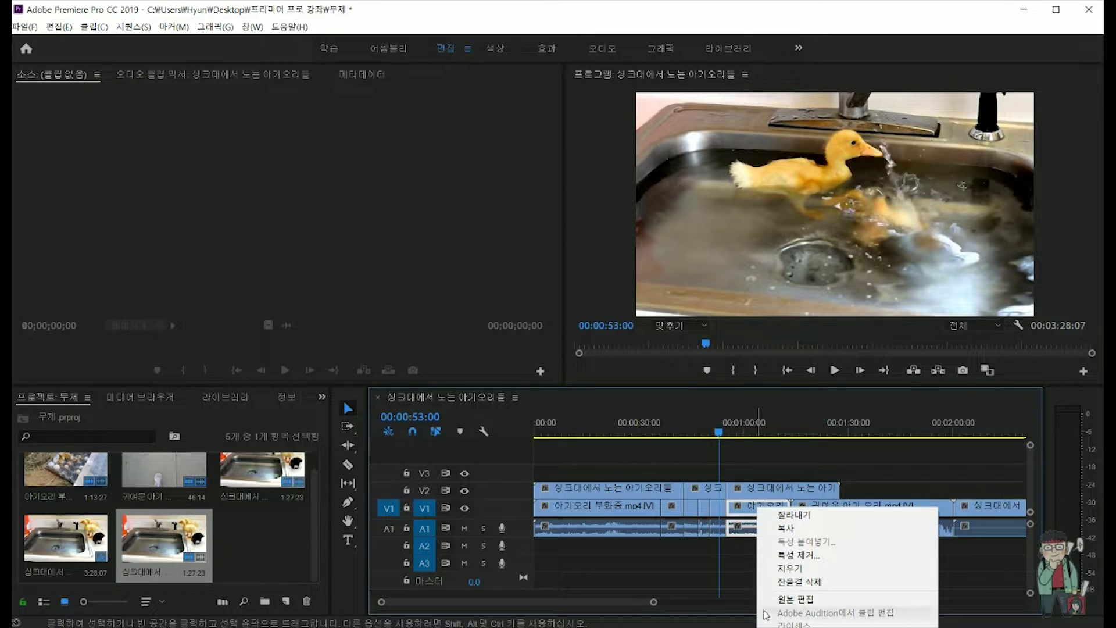
click(742, 512)
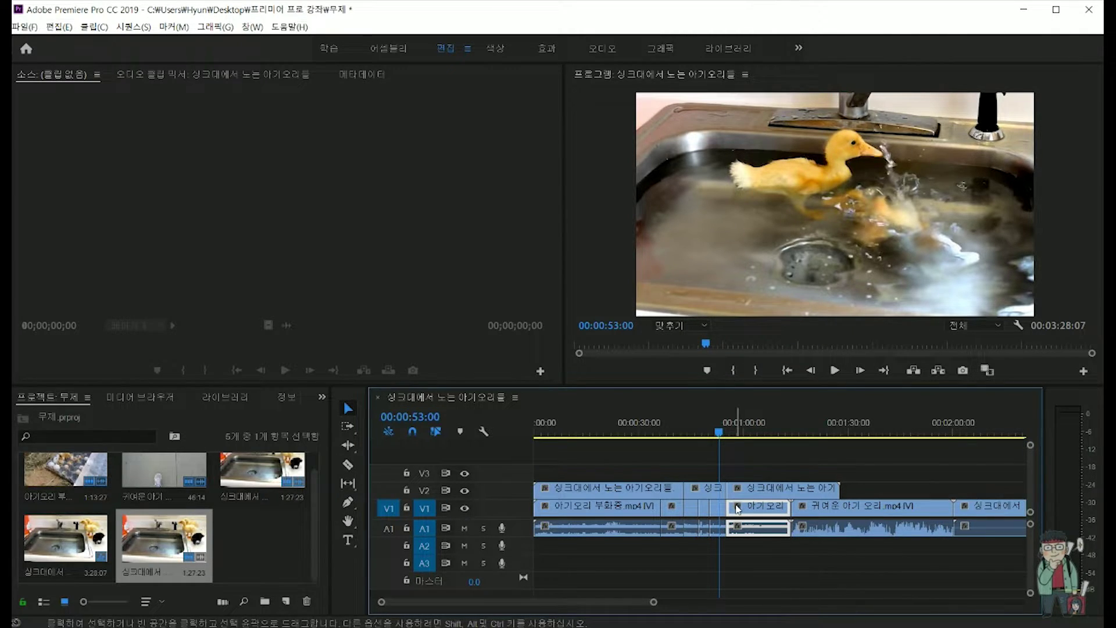
key(Delete)
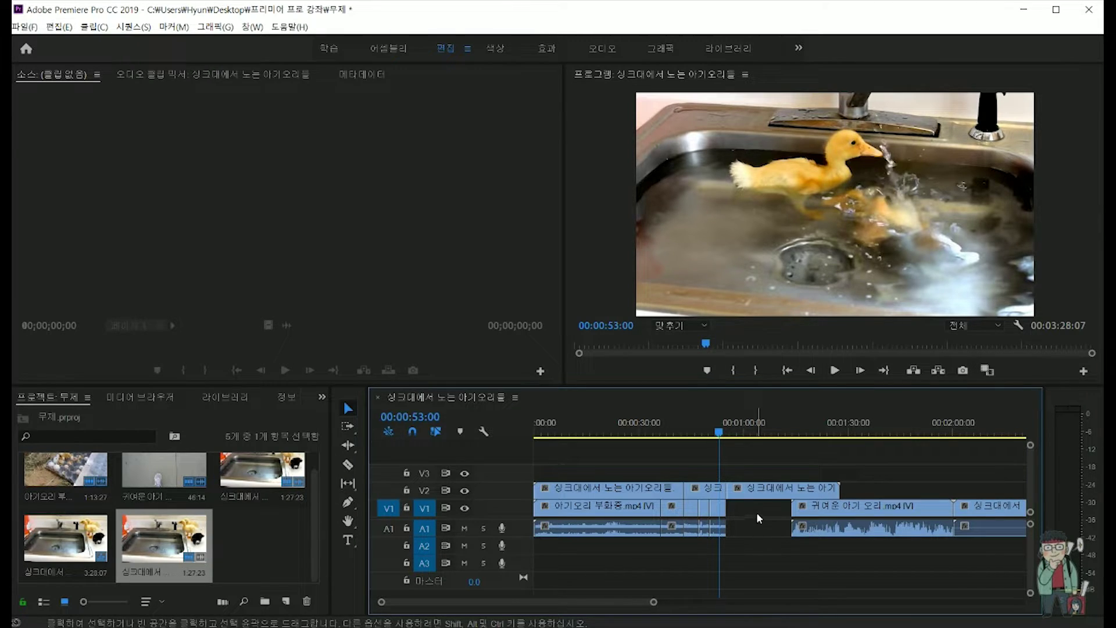
click(758, 513)
right_click(758, 513)
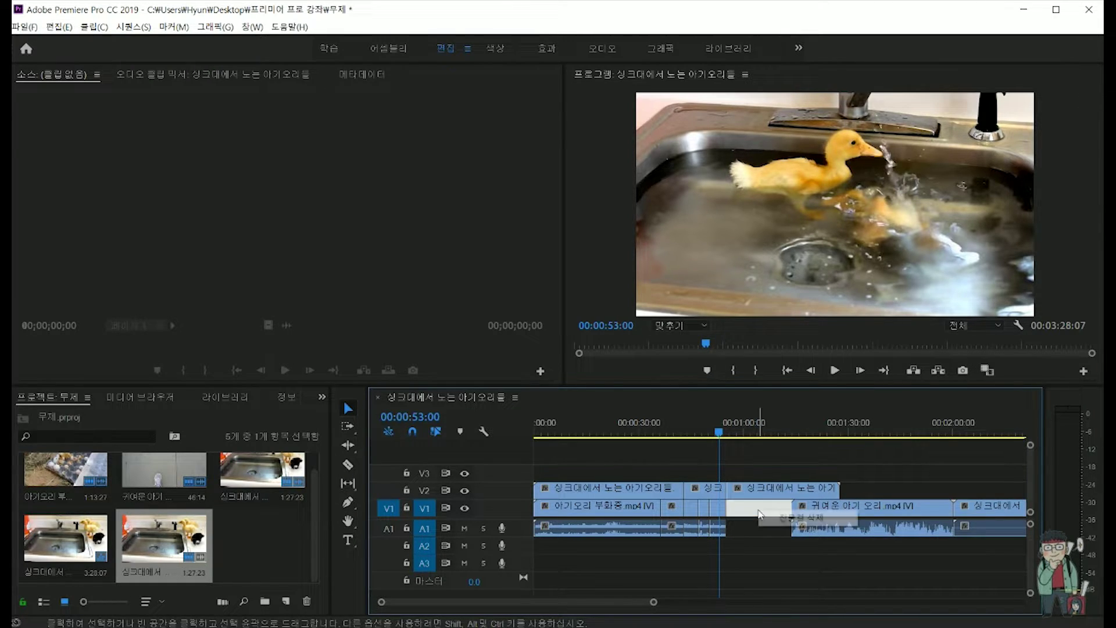
click(797, 519)
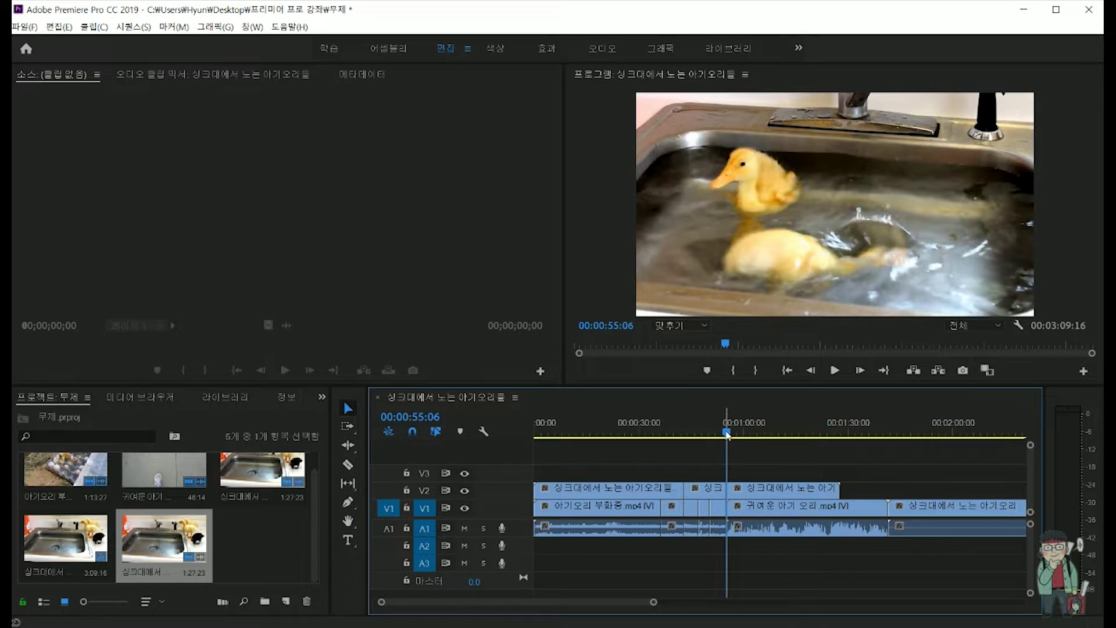
Try ripple trimming the clips from 00:01:02:12 to the next edit point, and undo the trim.
drag(727, 435, 751, 435)
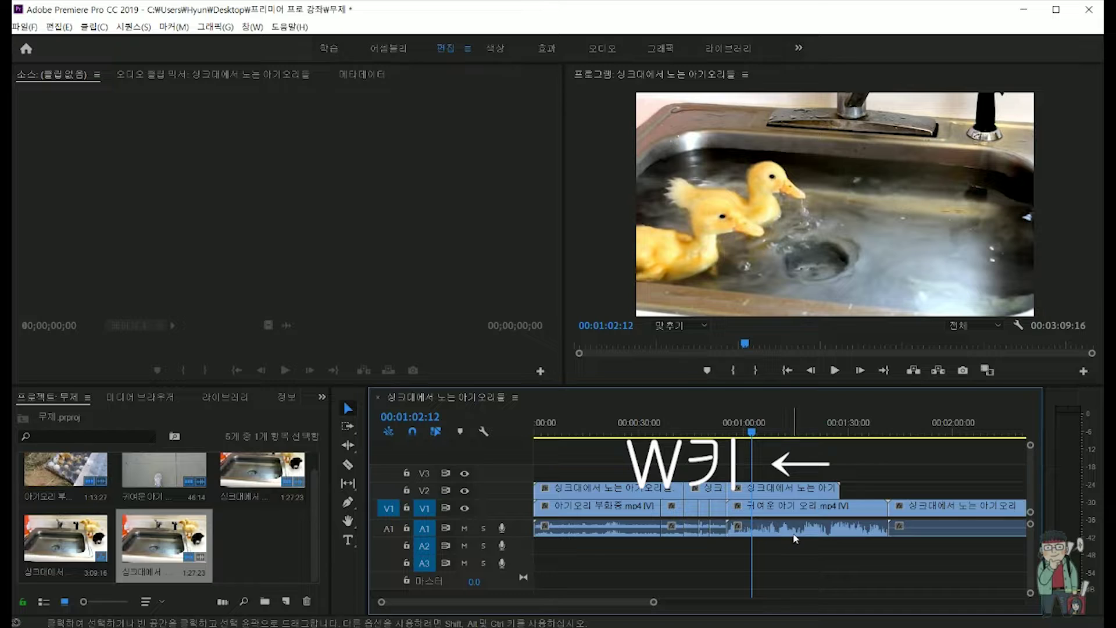
key(w)
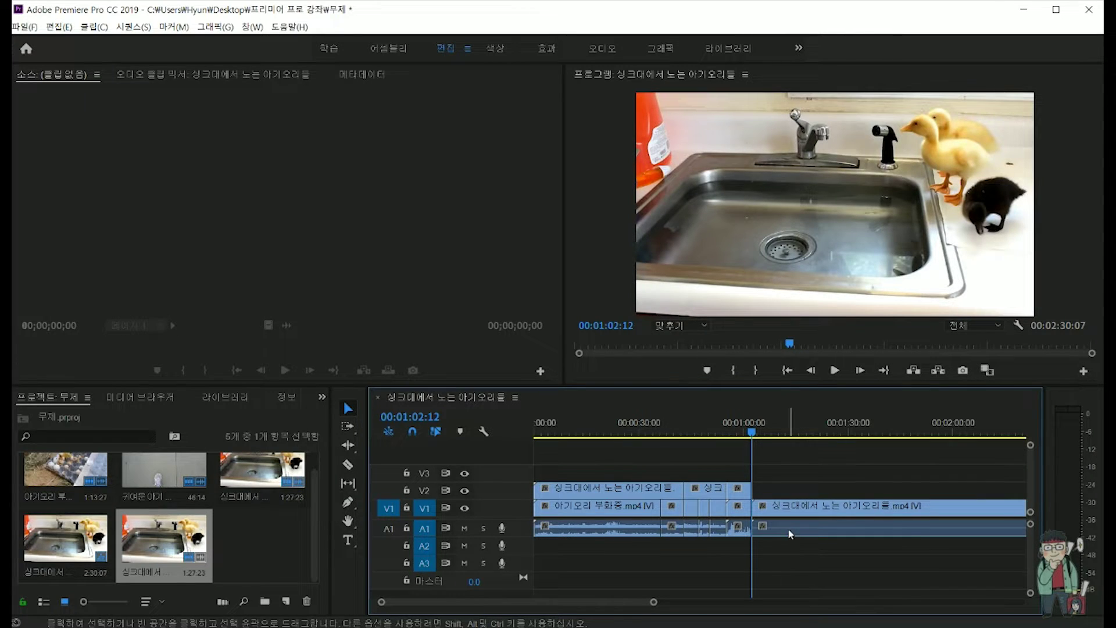
key(ctrl+z)
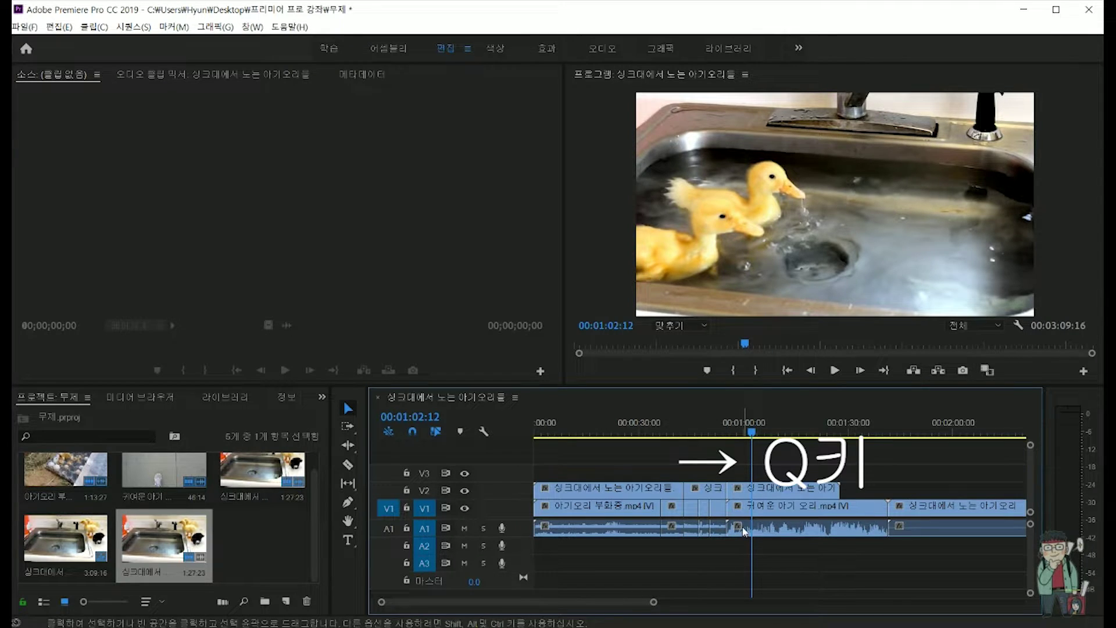
Ripple trim the clips from the previous edit point to the playhead at 00:01:02:12, and play the sequence across the new cut.
key(q)
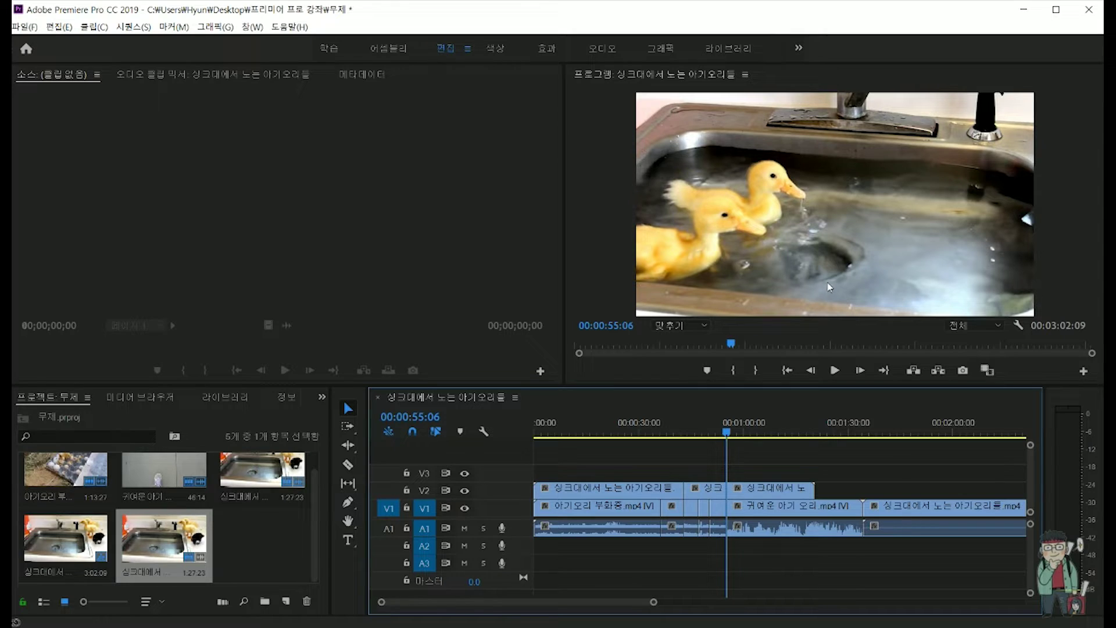
key(space)
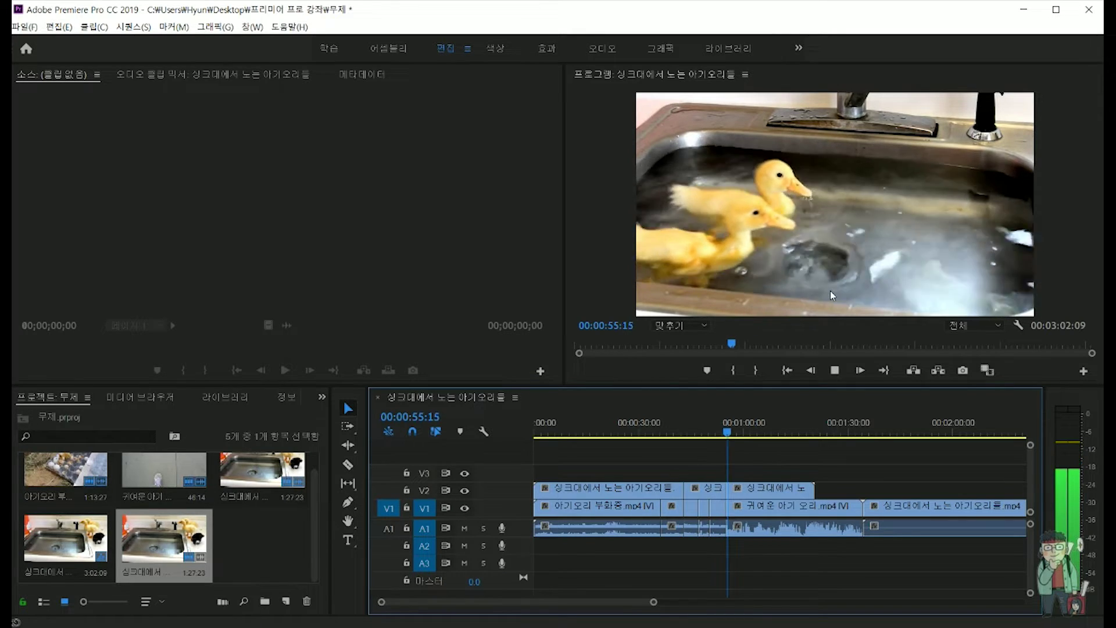
key(space)
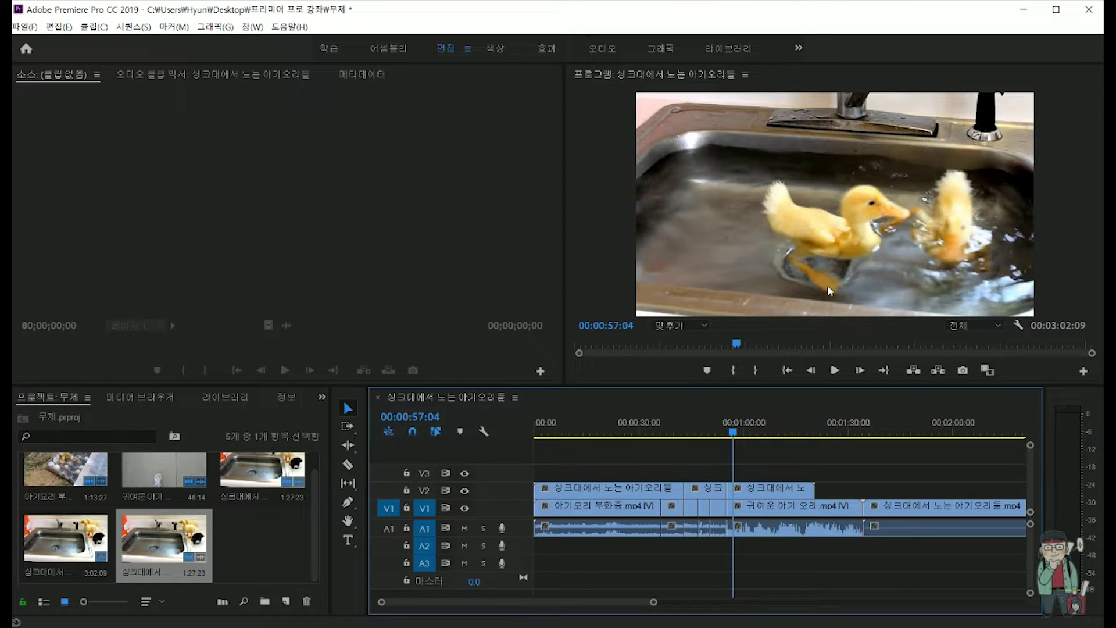
Shuttle the sequence forward, backward and forward again at normal speed, pausing after each run.
key(l)
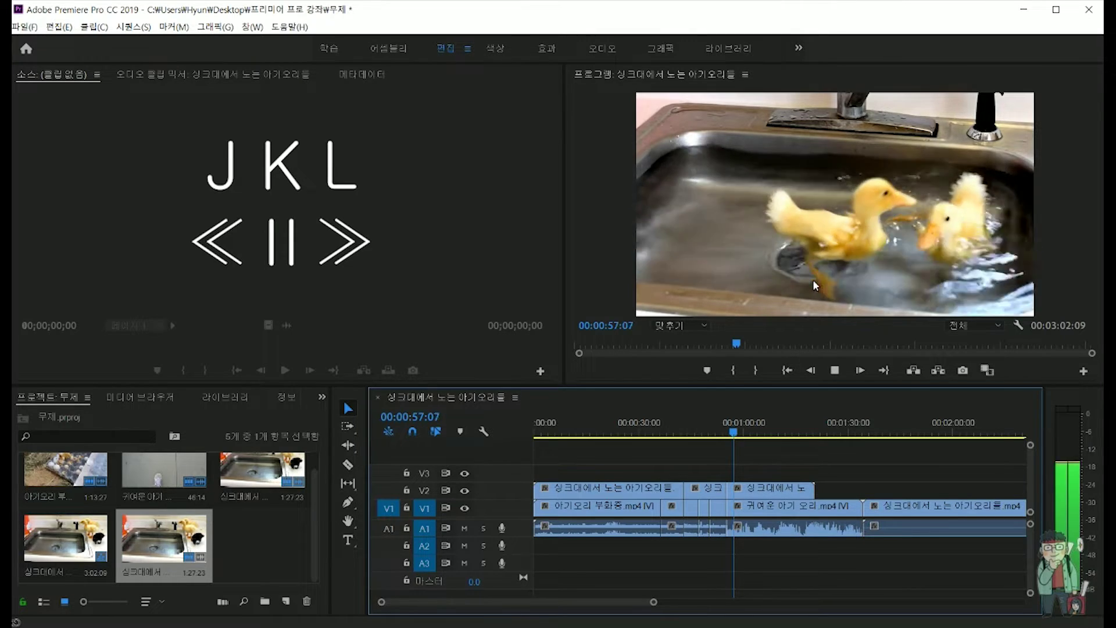
key(k)
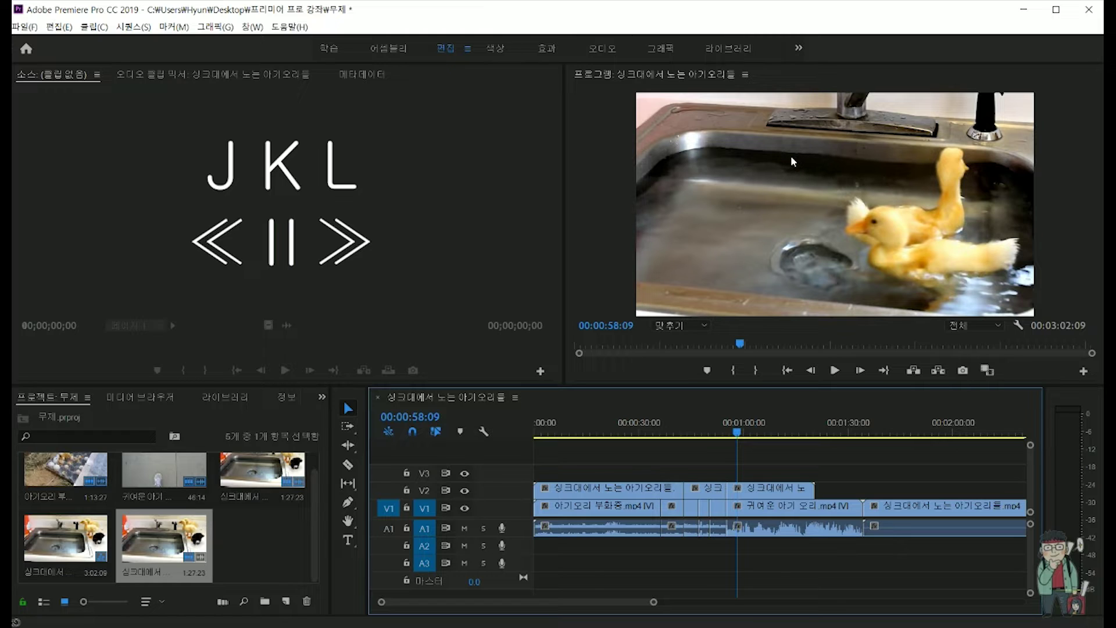
key(j)
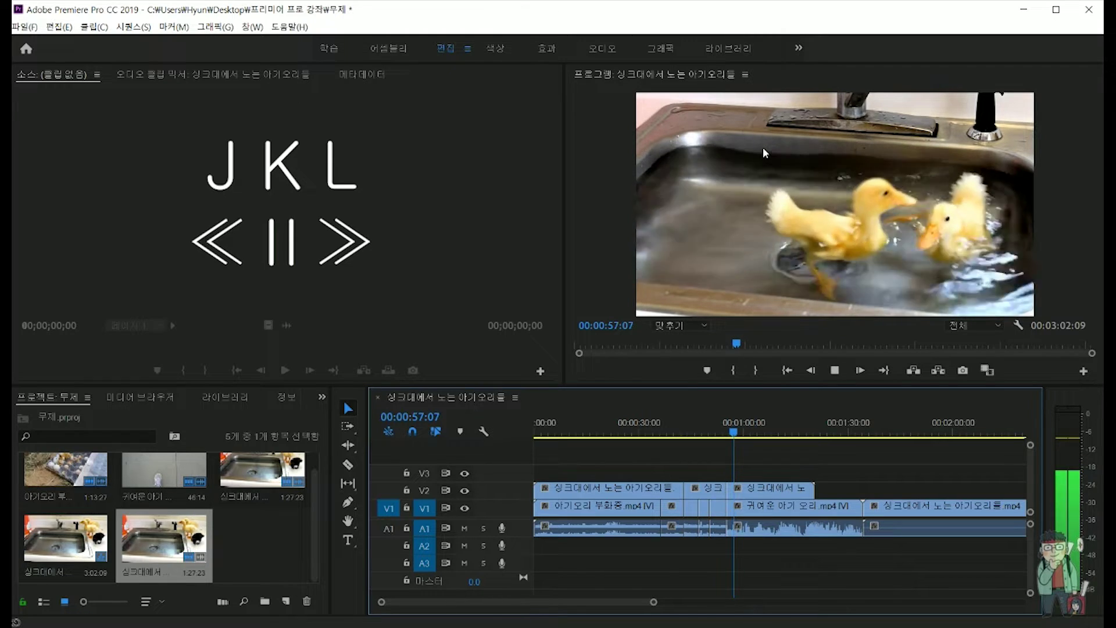
key(k)
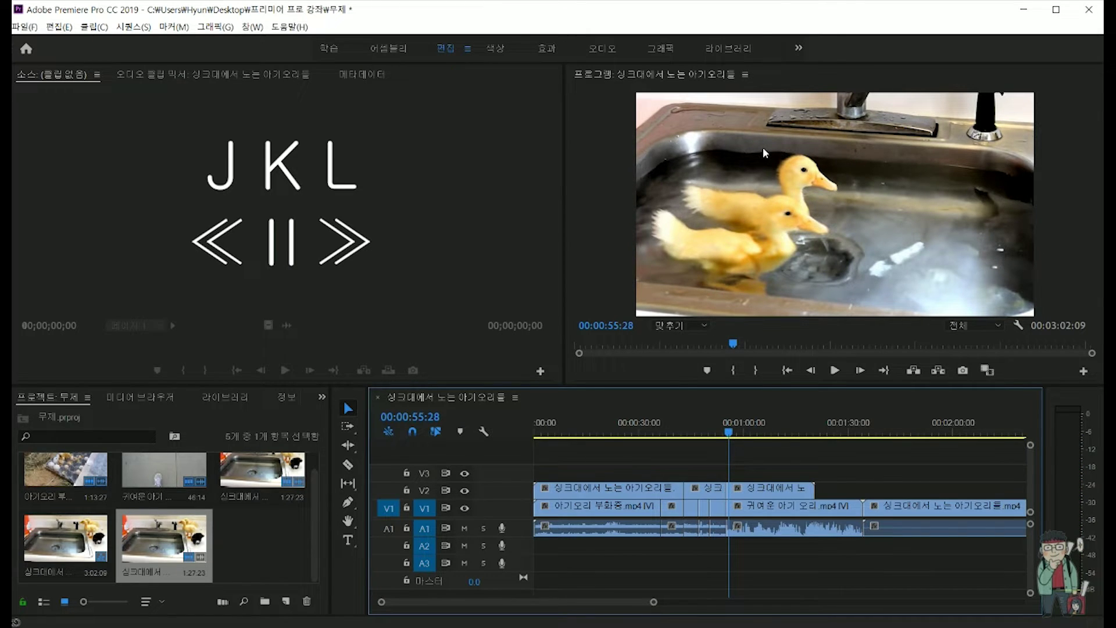
key(l)
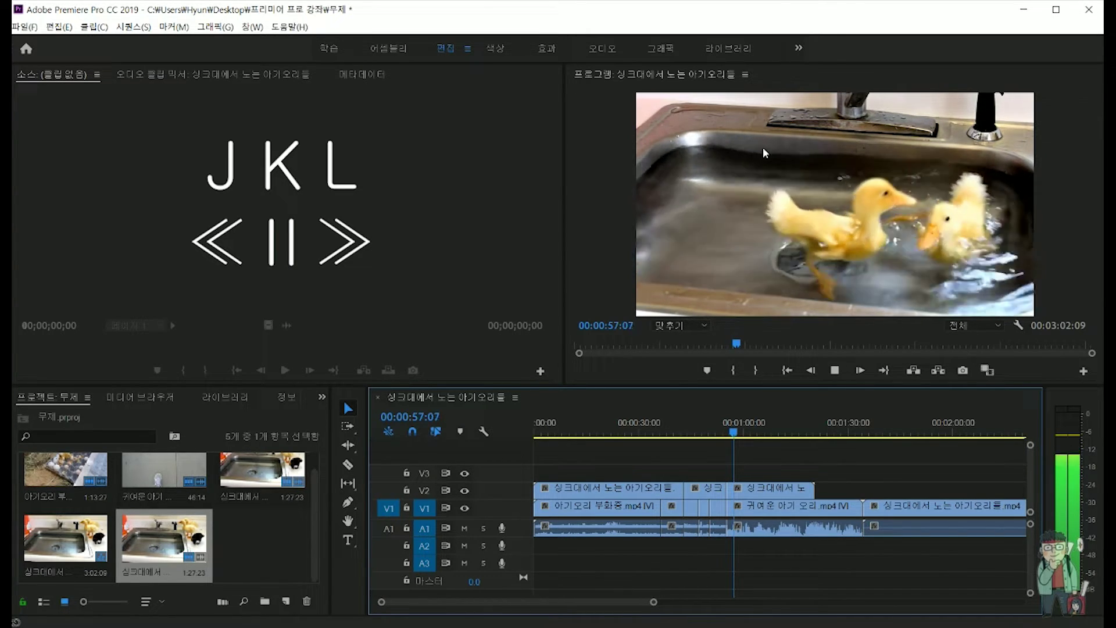
key(k)
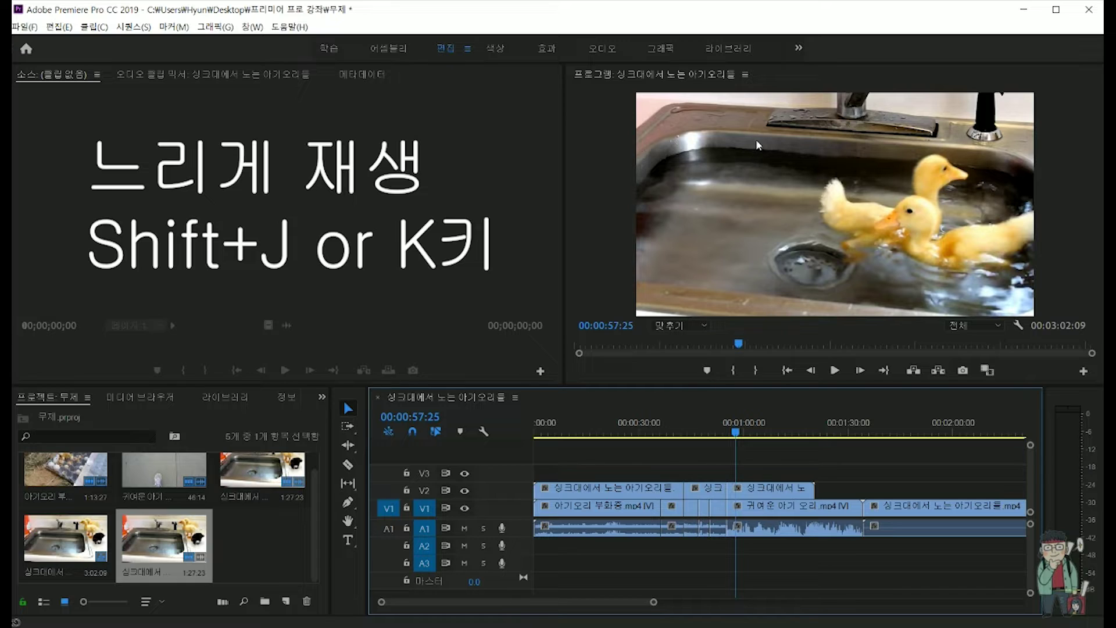
Play the sequence slowly backward and then slowly forward, stopping the playhead at 00:00:57:26.
key(shift+j)
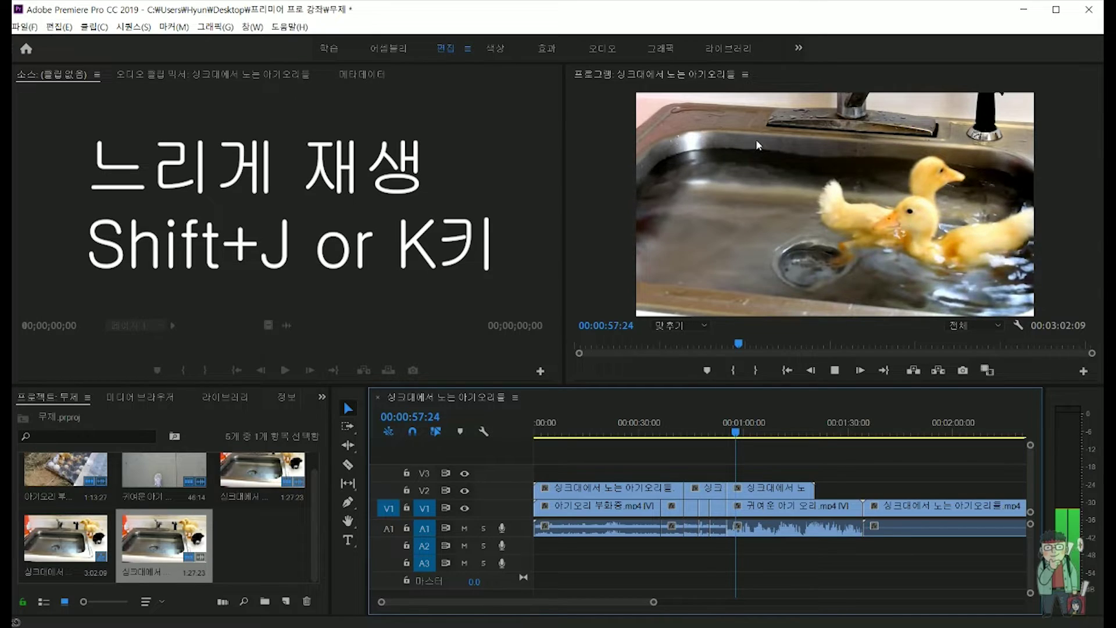
key(k)
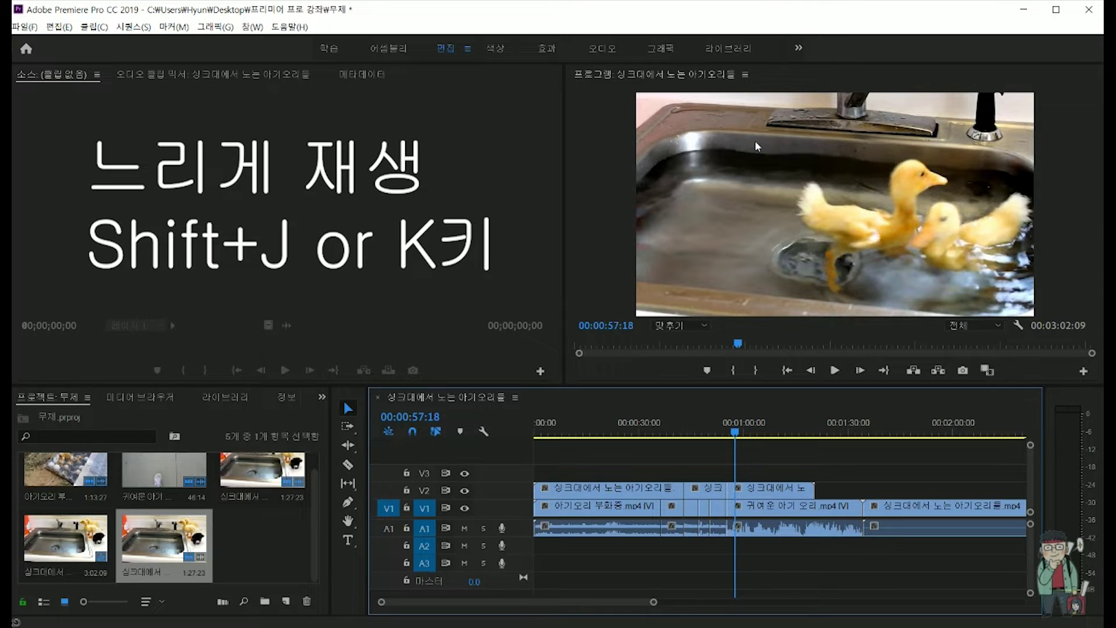
key(shift+l)
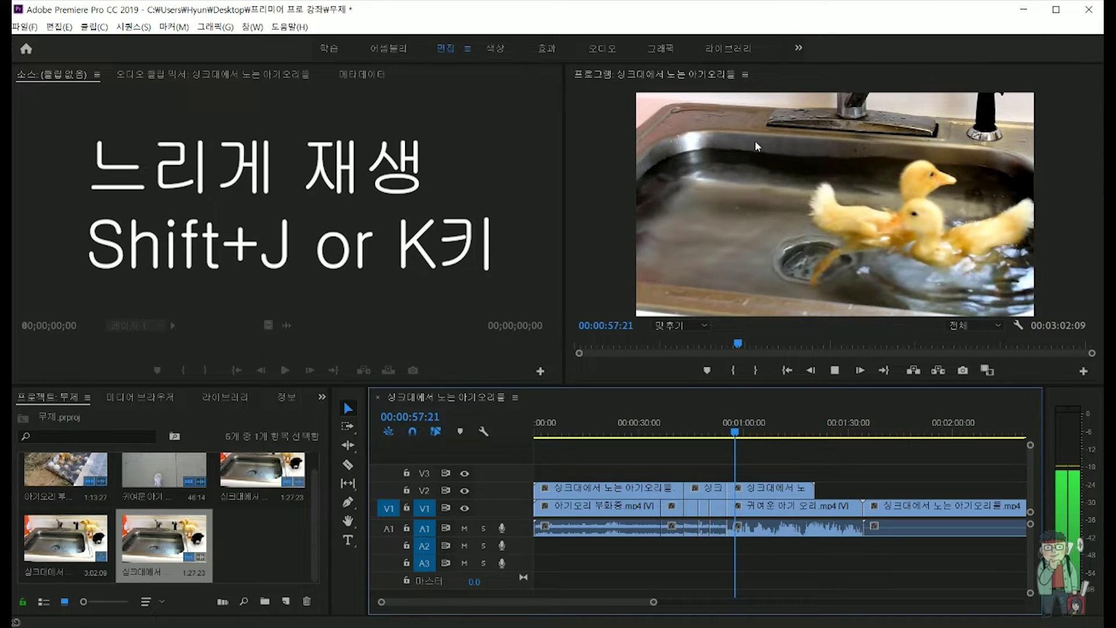
key(k)
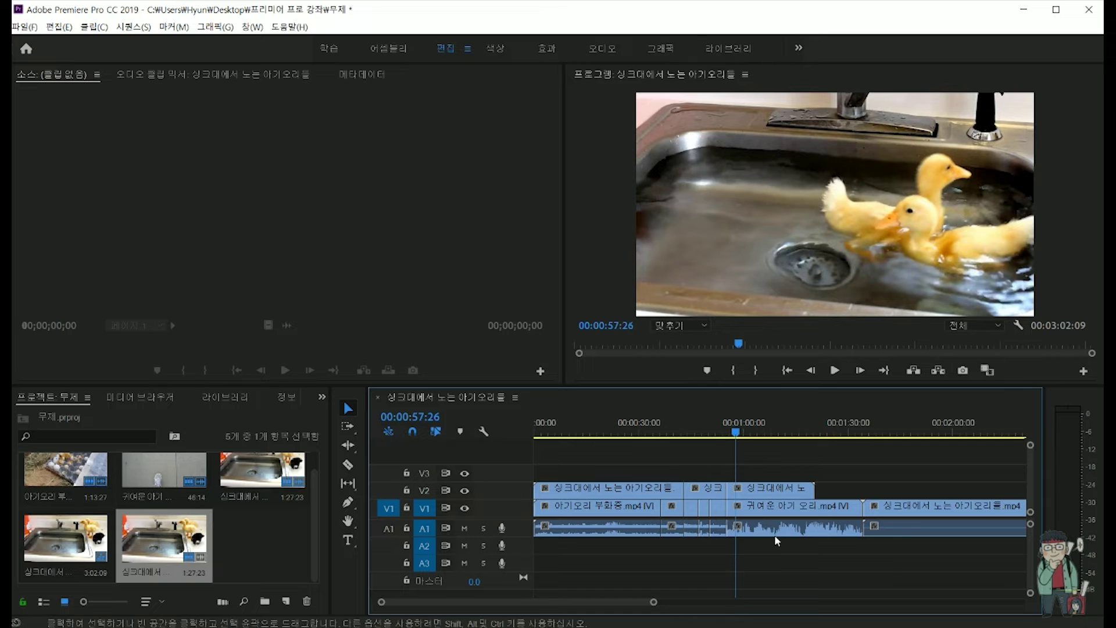
Zoom the timeline in and out and scroll along it to view the clips up to the sequence end.
drag(579, 598, 557, 609)
scroll(681, 559, down, 5)
scroll(692, 564, up, 5)
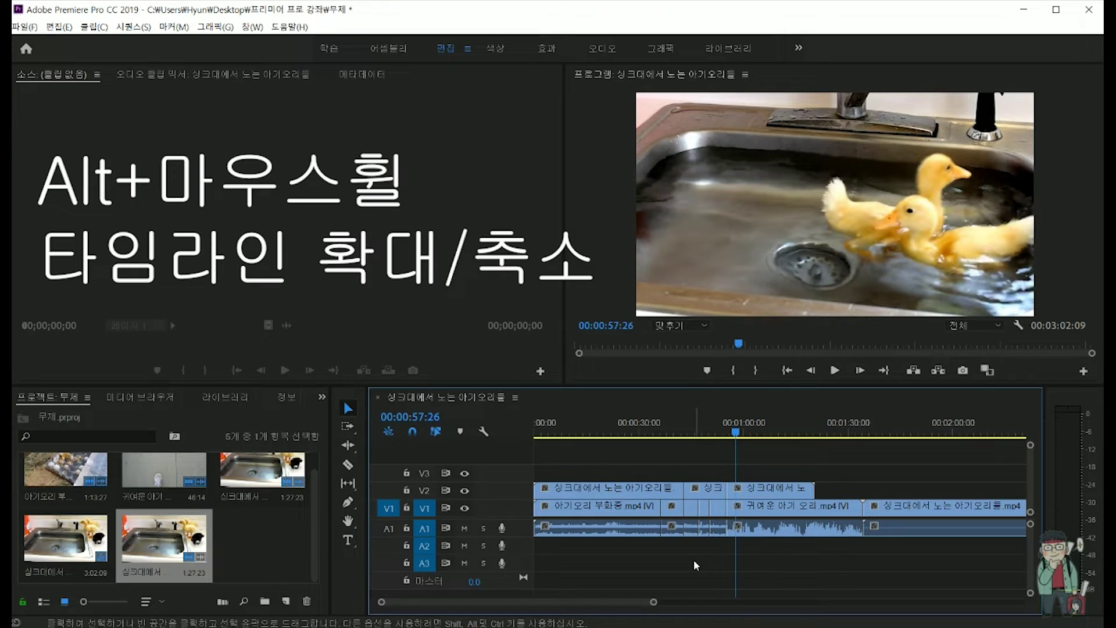
scroll(693, 559, down, 5)
key(alt)
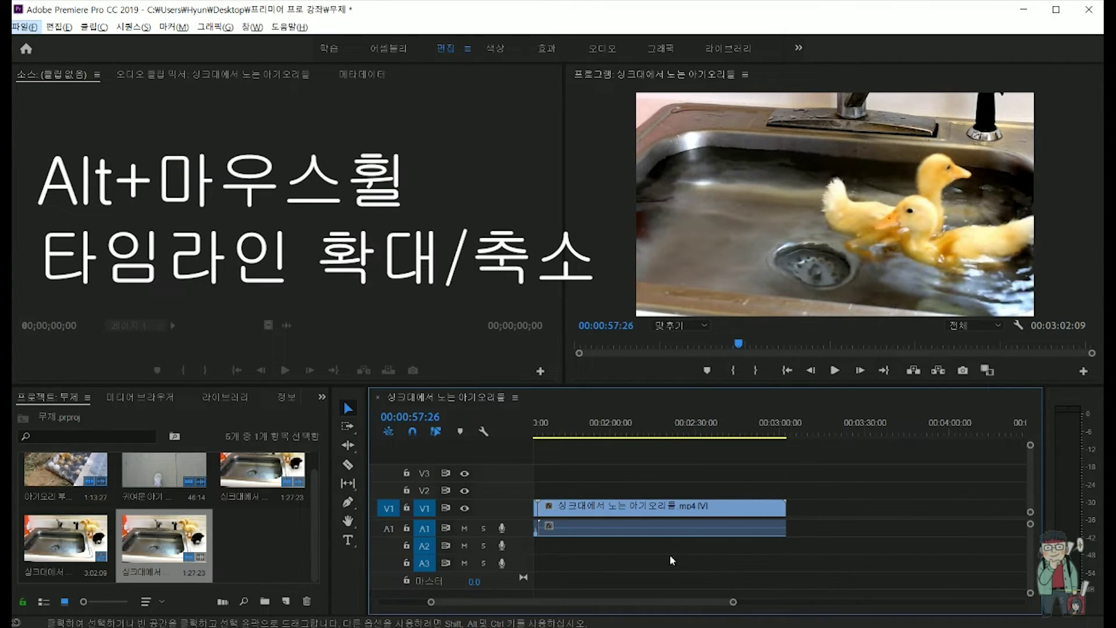
key(shift)
scroll(620, 594, left, 3)
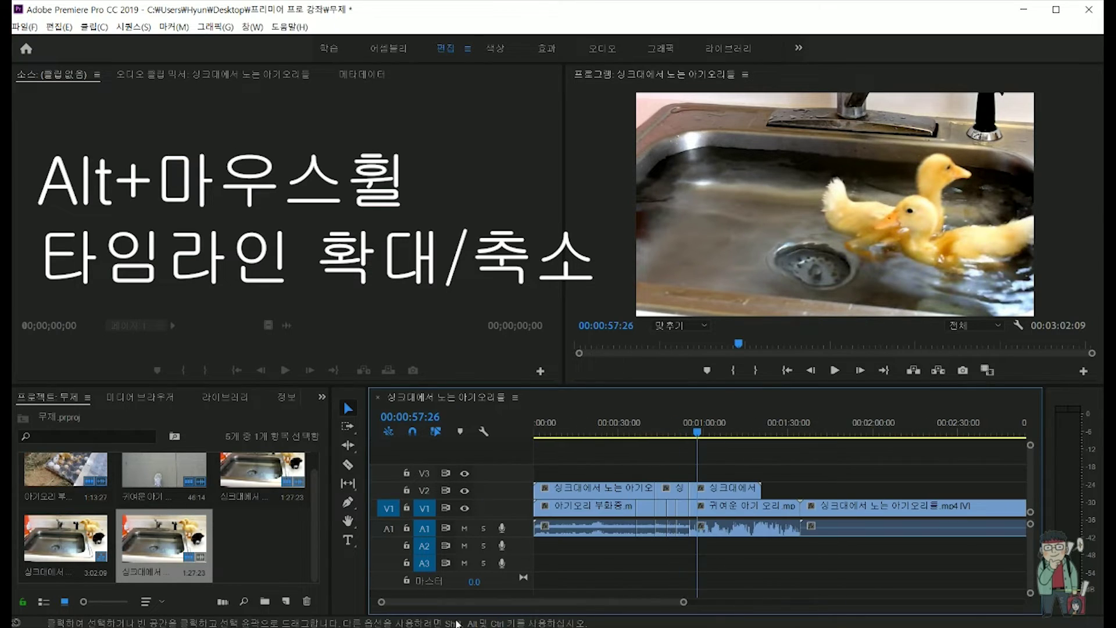
scroll(741, 522, left, 2)
scroll(581, 558, right, 3)
scroll(591, 556, left, 2)
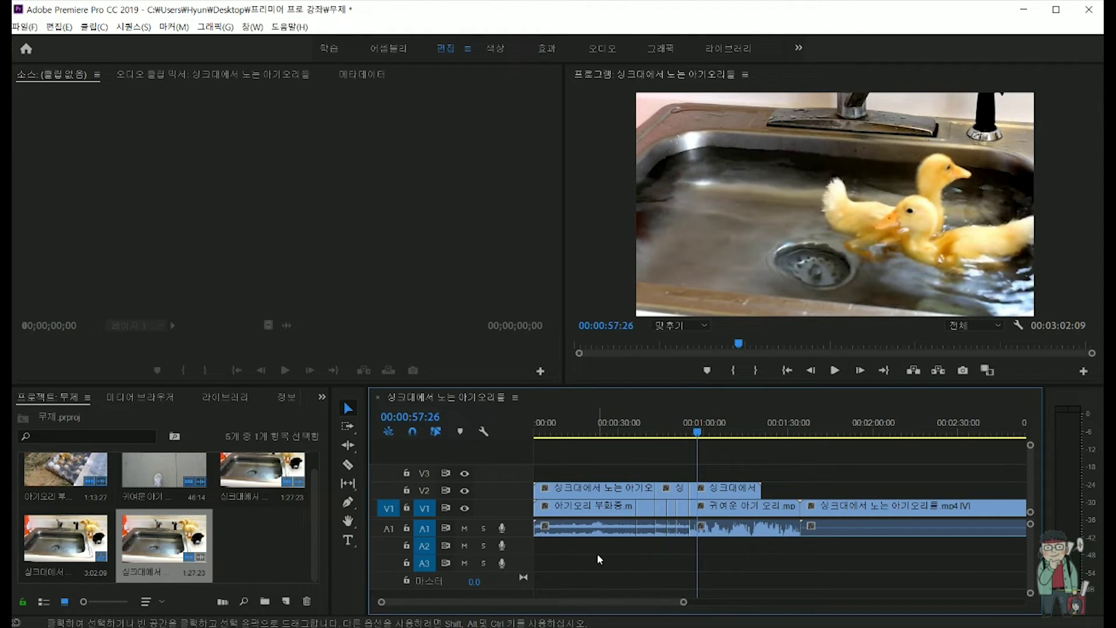
Compare close-up and full-length timeline views of the sequence, and bring the view back to the sequence start.
scroll(597, 555, up, 3)
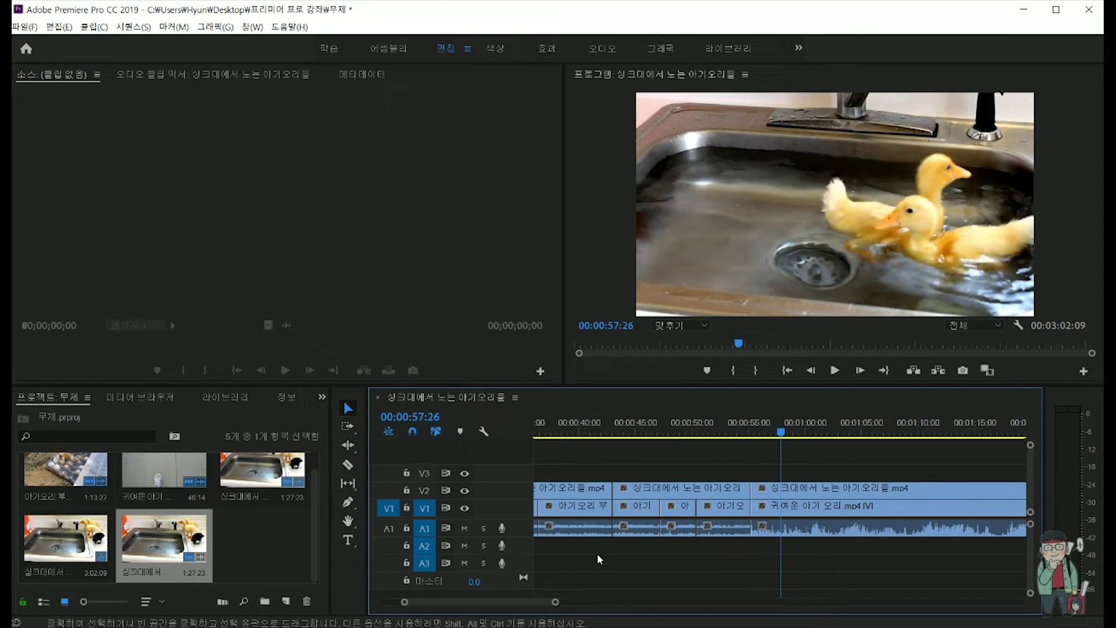
scroll(598, 552, down, 3)
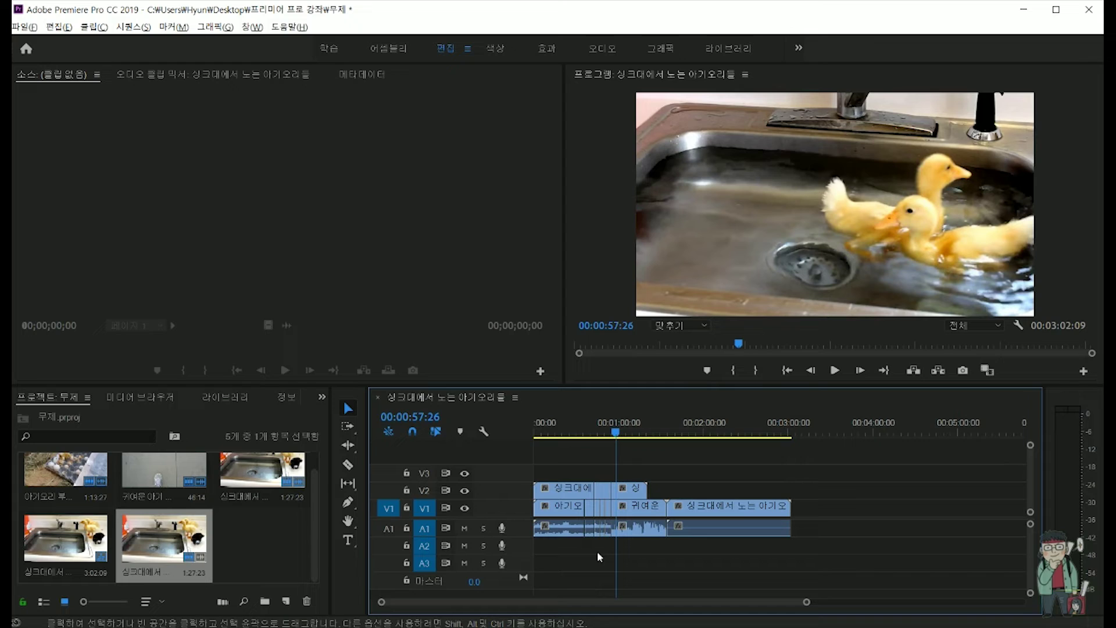
scroll(597, 557, up, 3)
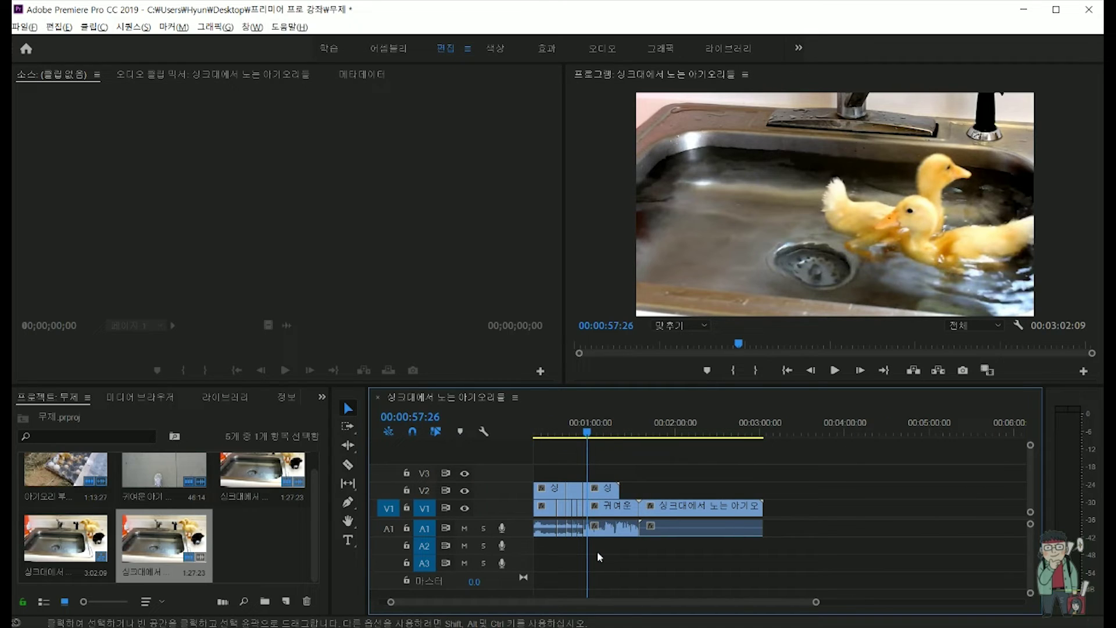
scroll(598, 557, up, 5)
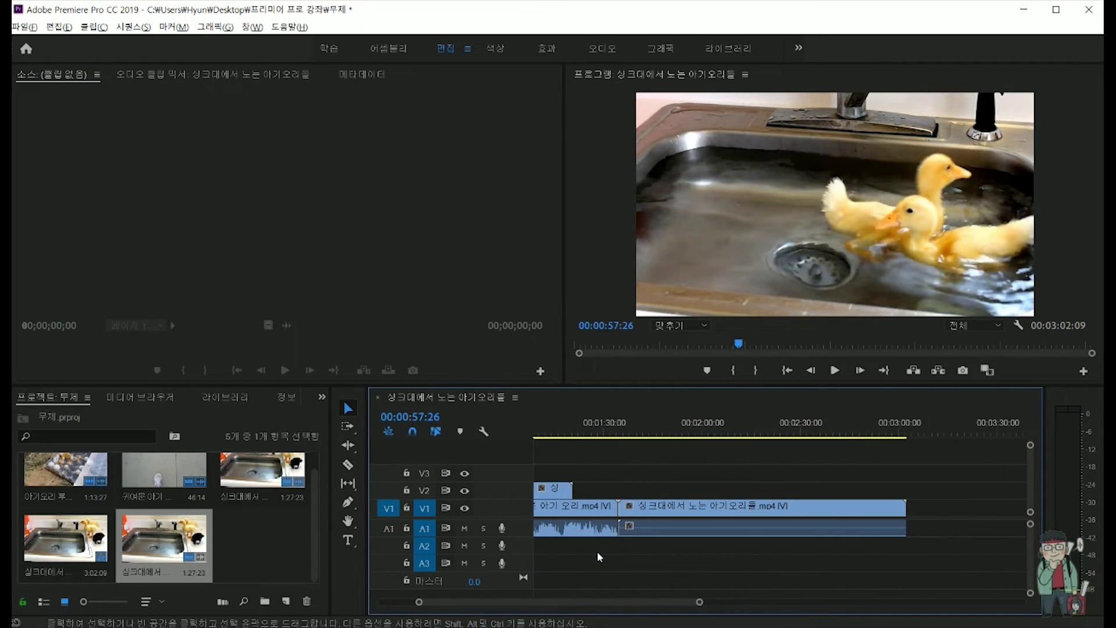
scroll(598, 551, up, 2)
key(alt)
drag(603, 601, 498, 618)
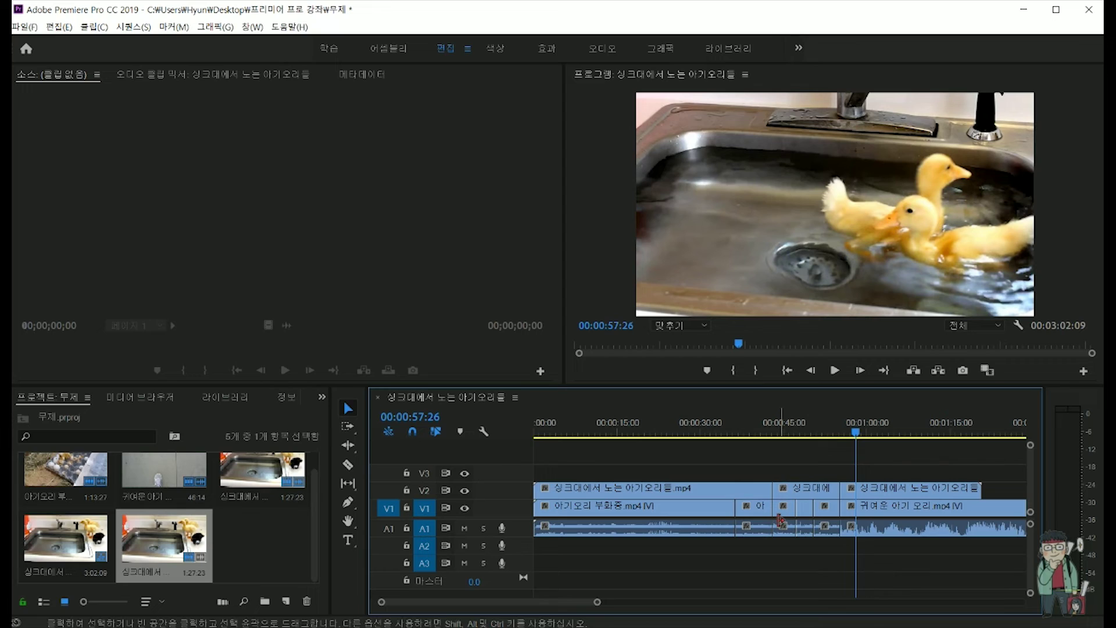
Scroll back and forth along the timeline at varying zoom levels to examine the cuts around the playhead at 00:00:57:26.
scroll(762, 546, down, 2)
scroll(761, 539, up, 2)
key(shift)
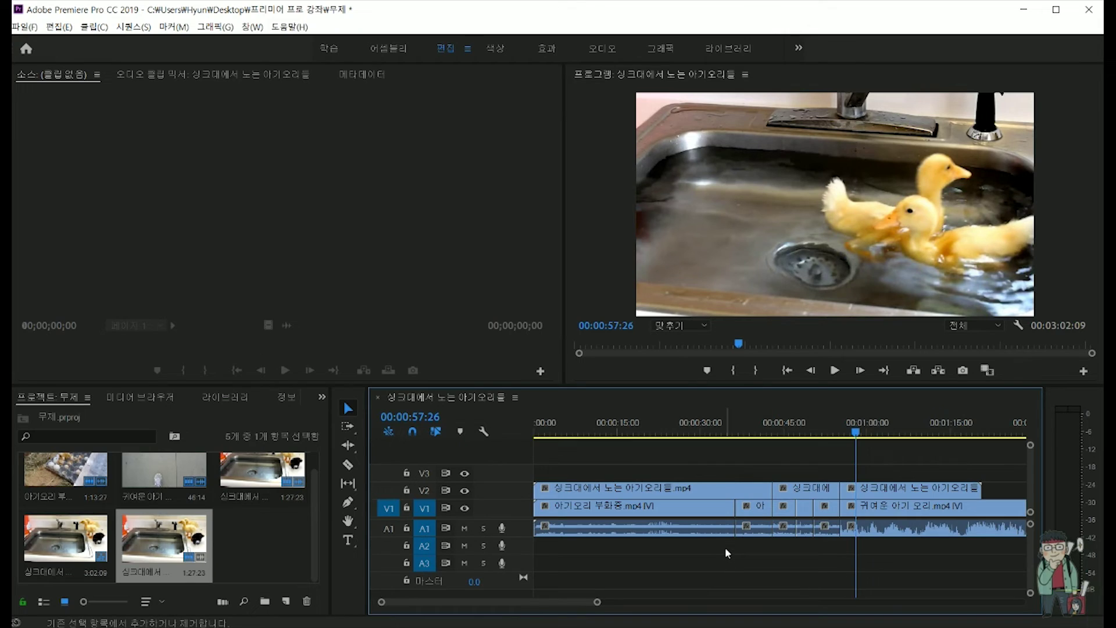
scroll(723, 543, down, 3)
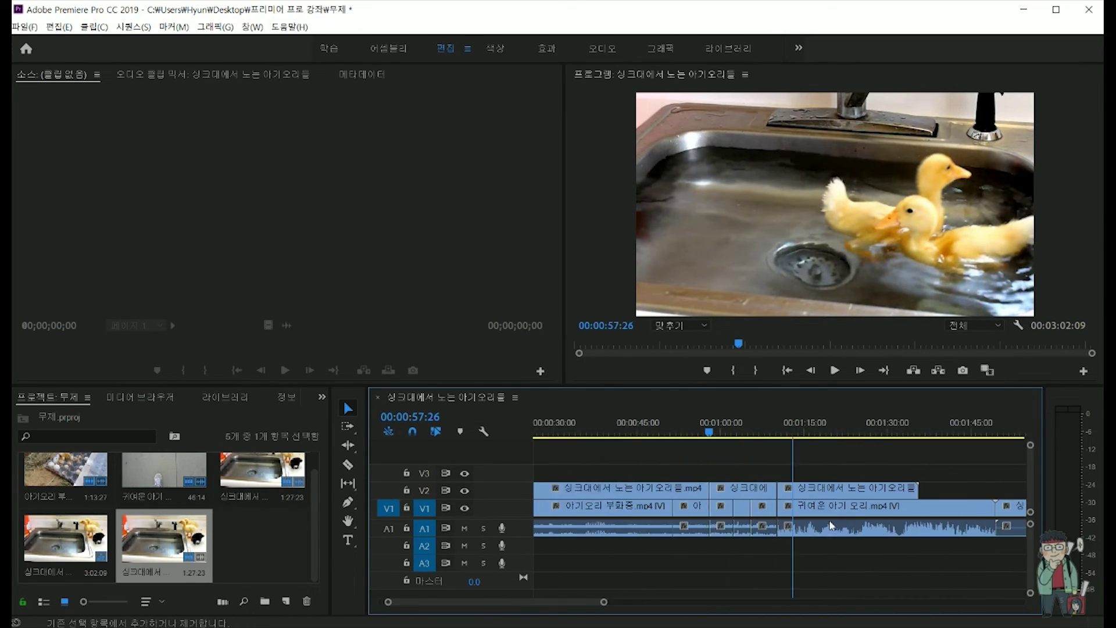
scroll(825, 524, up, 7)
scroll(825, 523, down, 8)
scroll(825, 524, up, 8)
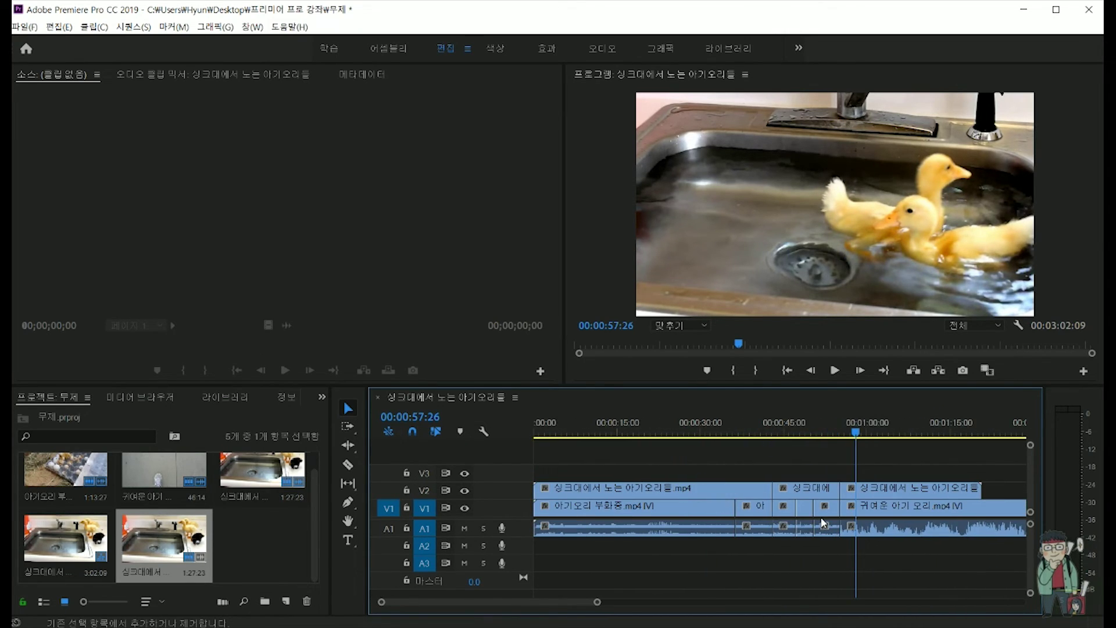
scroll(826, 523, down, 3)
scroll(828, 523, up, 3)
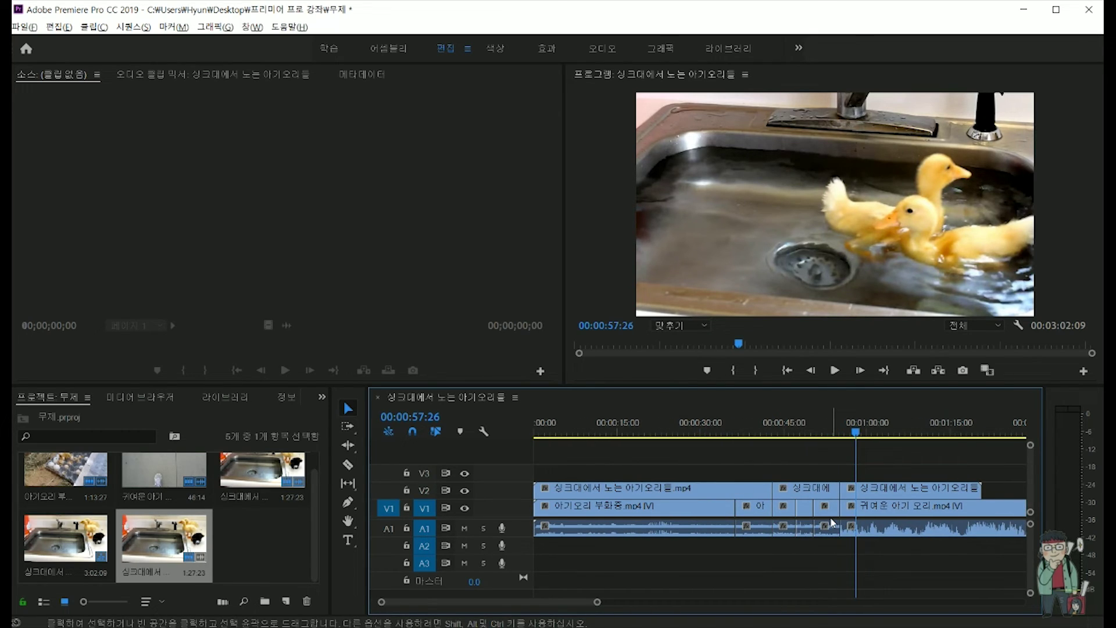
scroll(832, 522, down, 3)
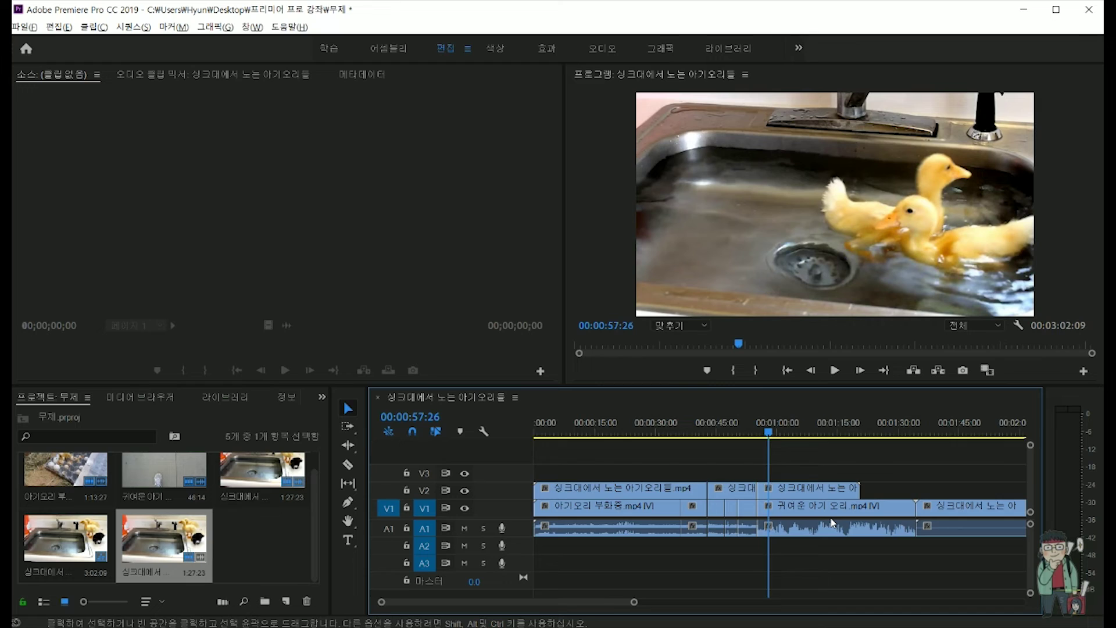
scroll(833, 522, down, 2)
scroll(830, 520, up, 2)
scroll(831, 519, down, 3)
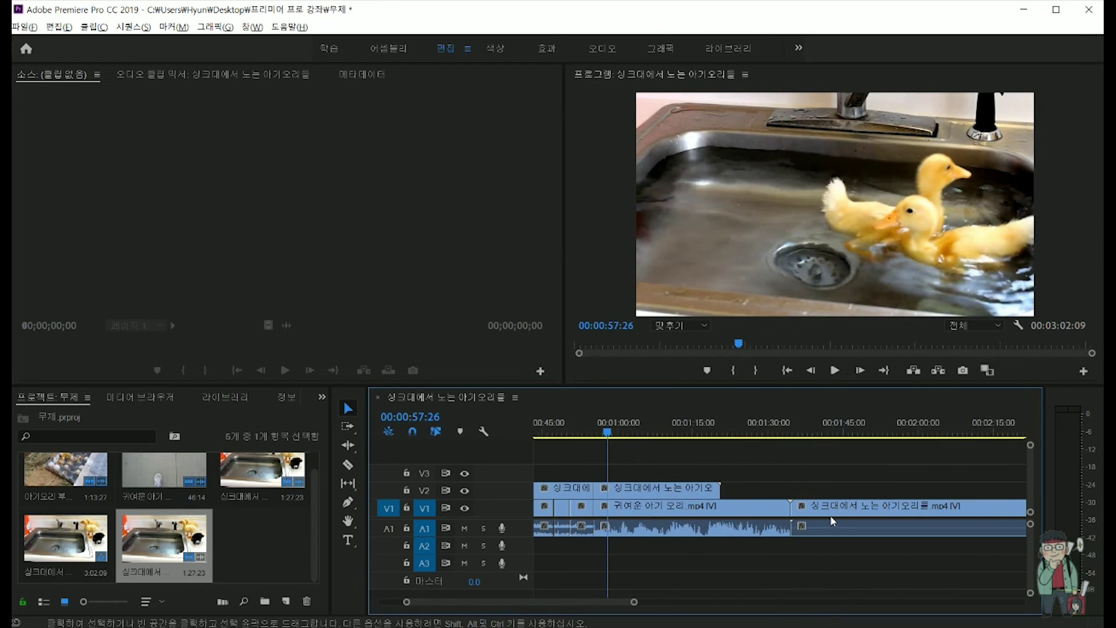
scroll(843, 514, up, 1)
scroll(859, 512, up, 3)
scroll(859, 513, up, 3)
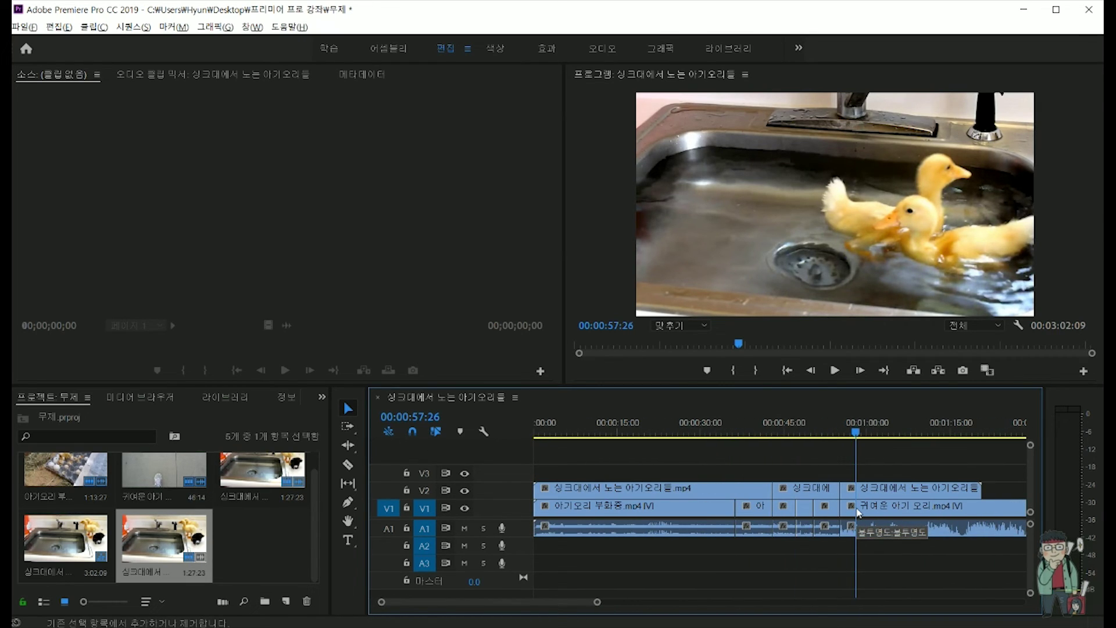